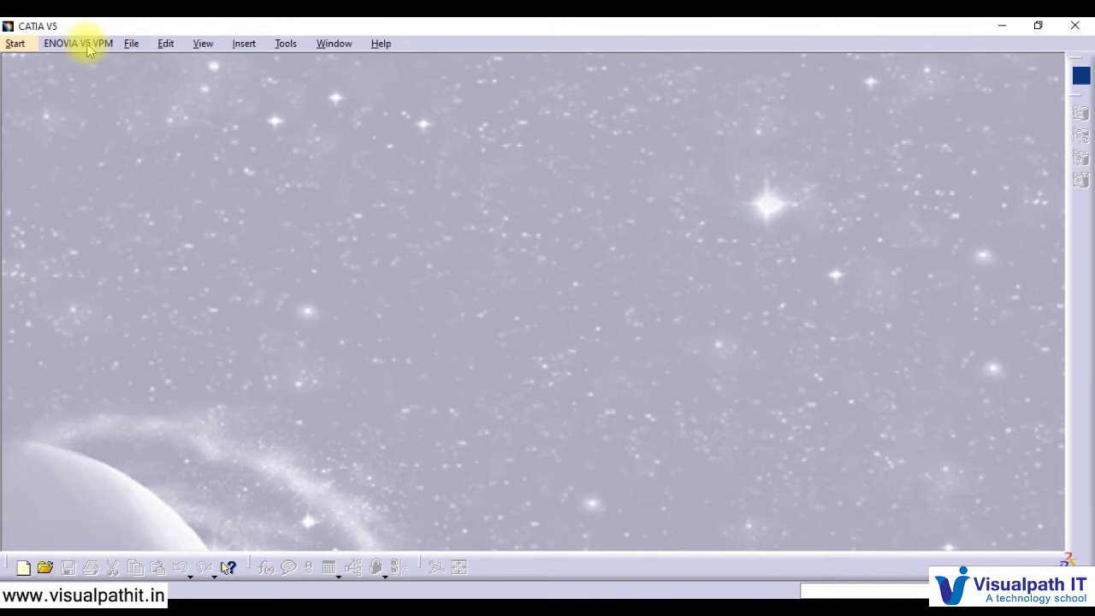
Create a new Part document, keeping the default part name Part1 and hybrid design enabled
left_click(133, 47)
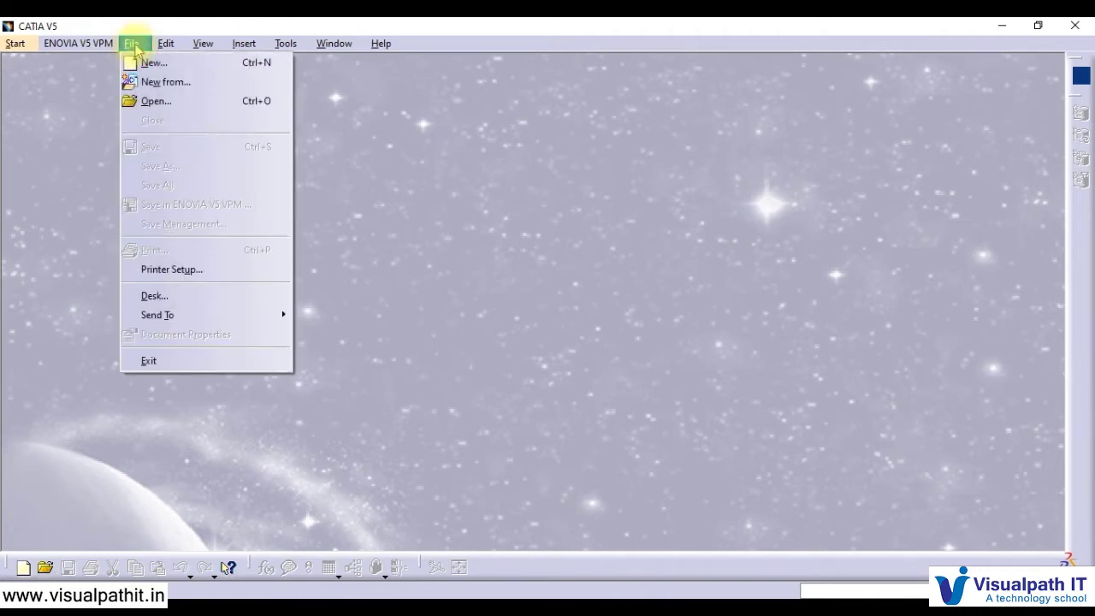
mouse_move(160, 49)
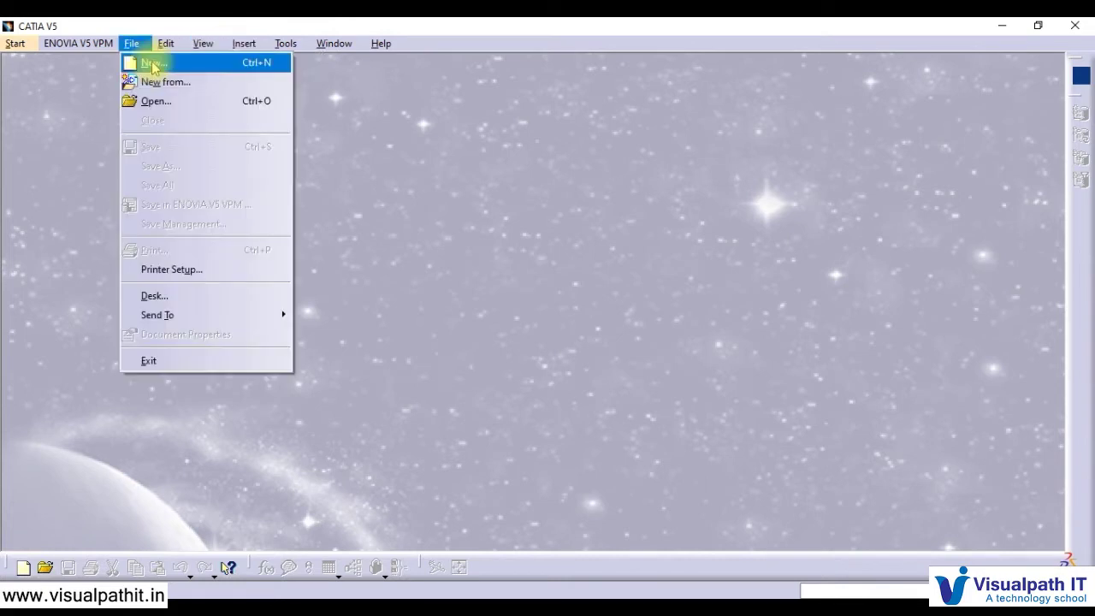
left_click(153, 64)
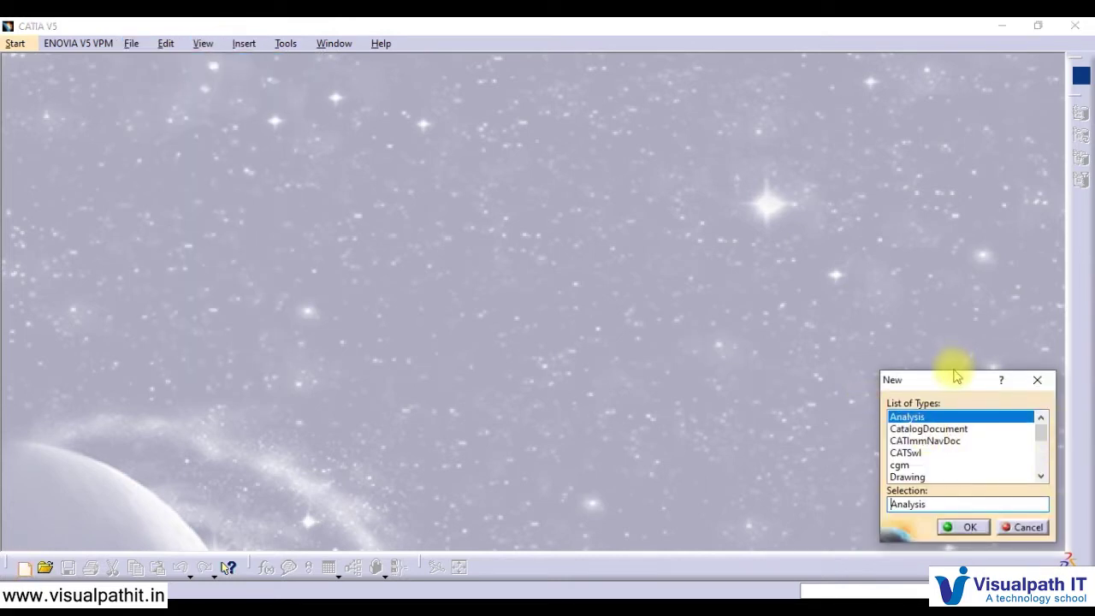
left_click_drag(958, 384, 900, 226)
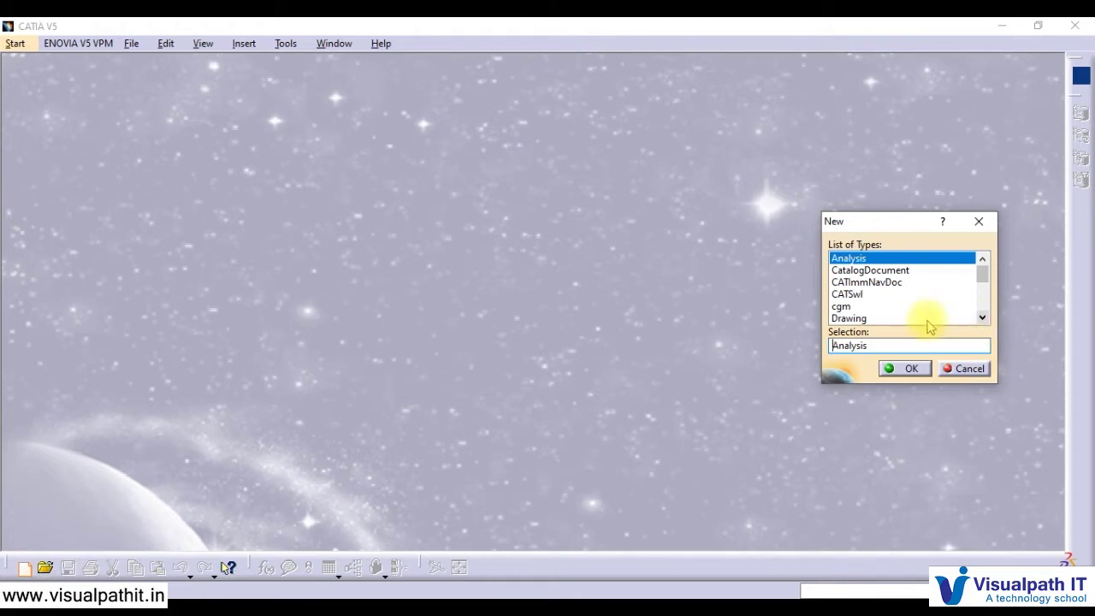
left_click(846, 316)
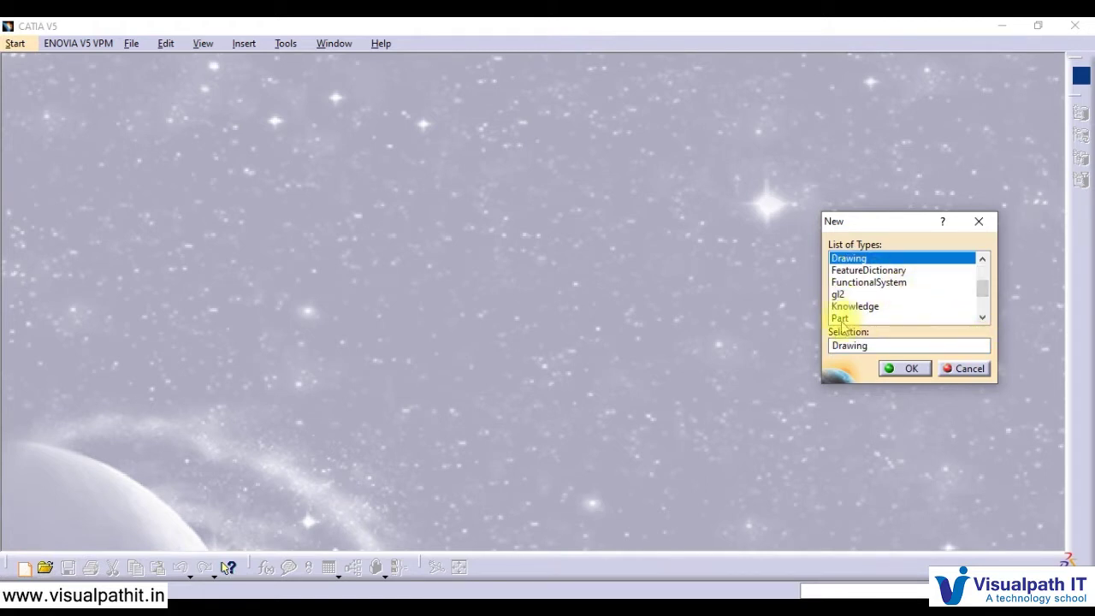
left_click(982, 319)
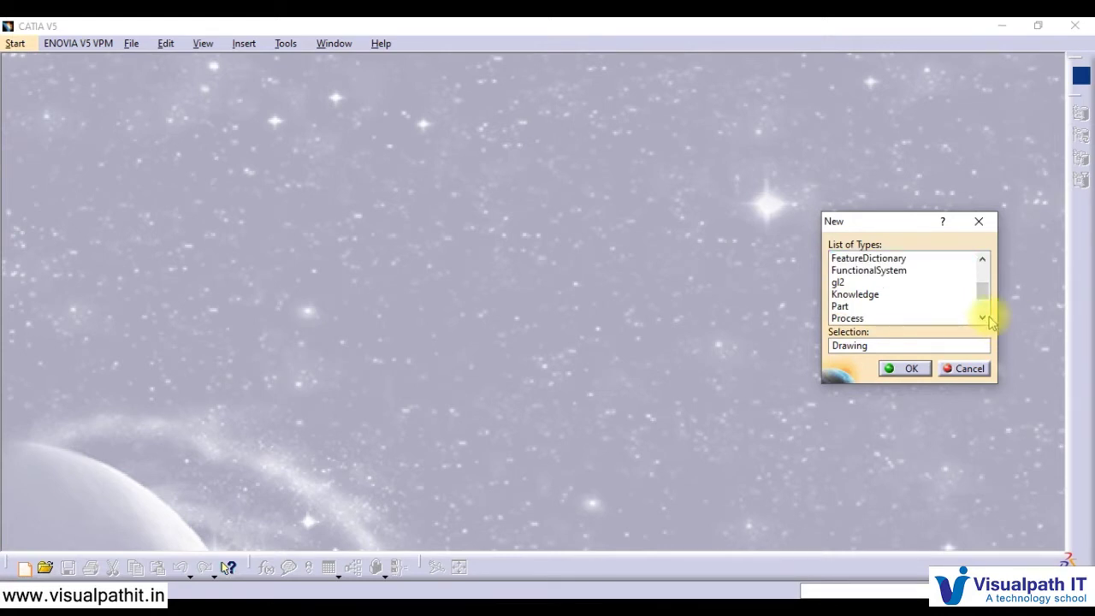
left_click(849, 318)
scroll(846, 299, "down", 2)
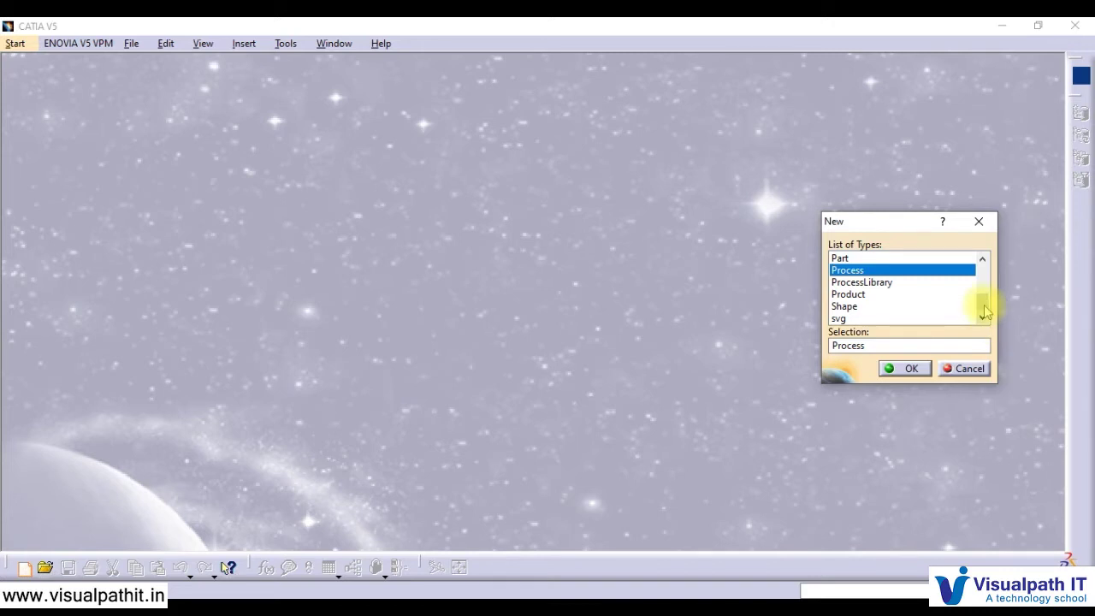
left_click(905, 258)
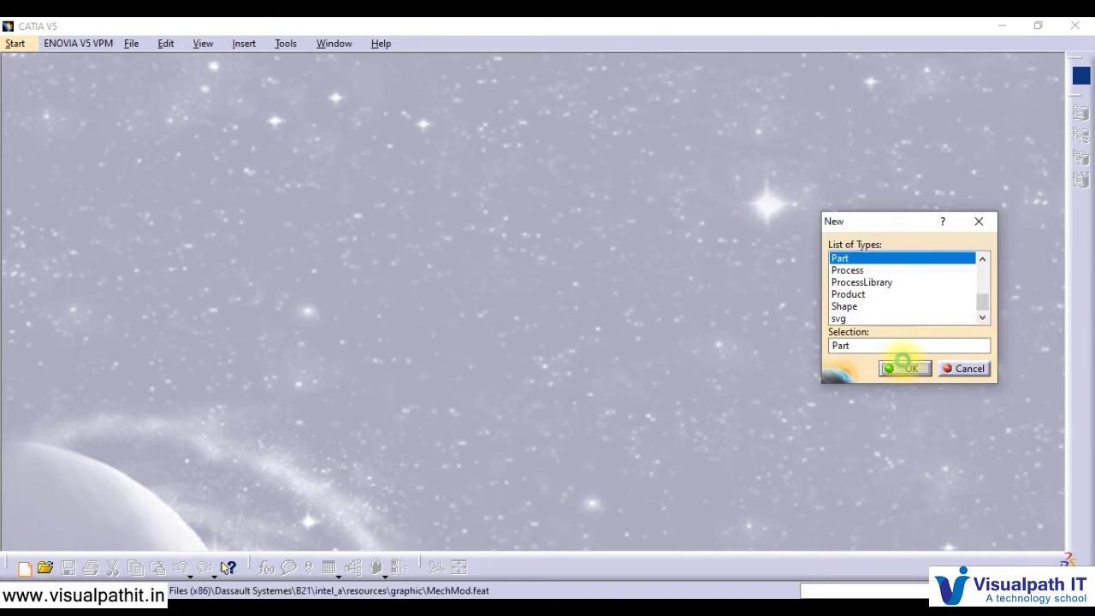
left_click(905, 368)
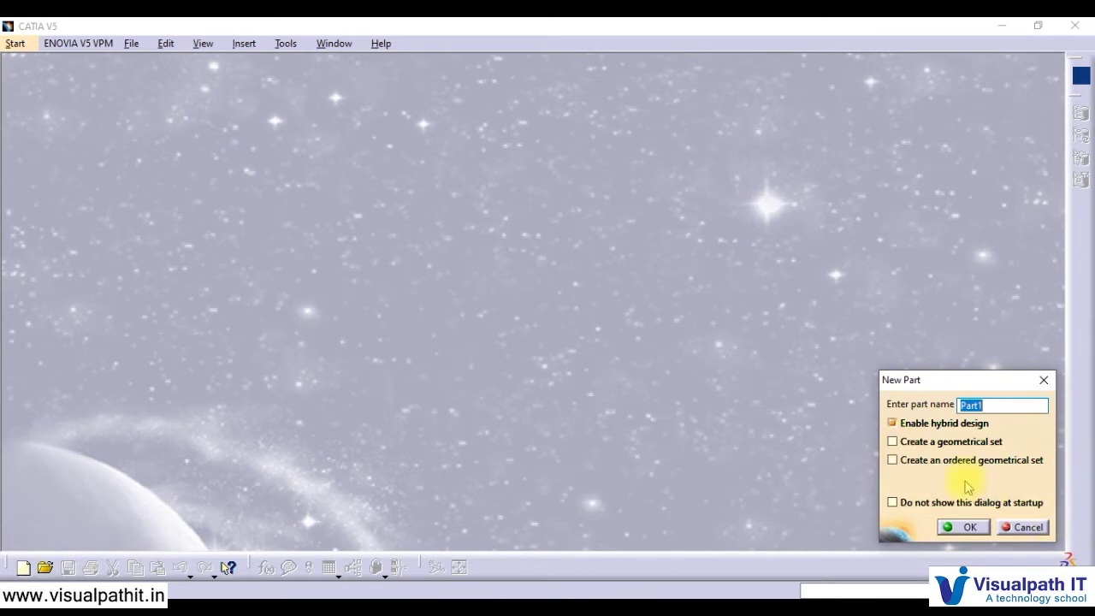
left_click(964, 527)
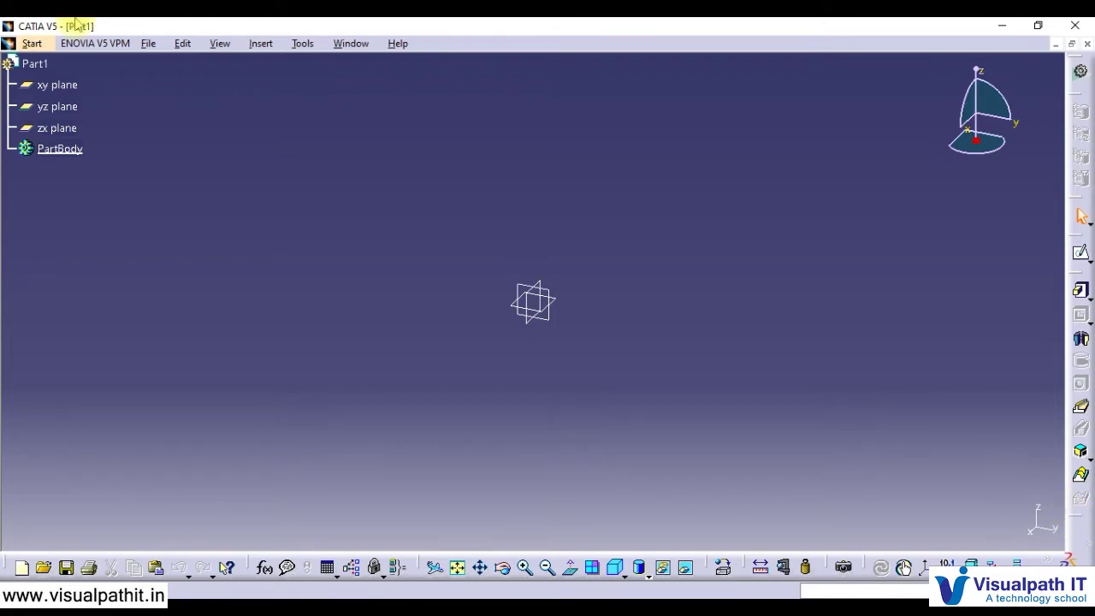
Review the available toolbars and the annotation, constraint, sketch-based and dress-up feature commands for the part
left_click(182, 43)
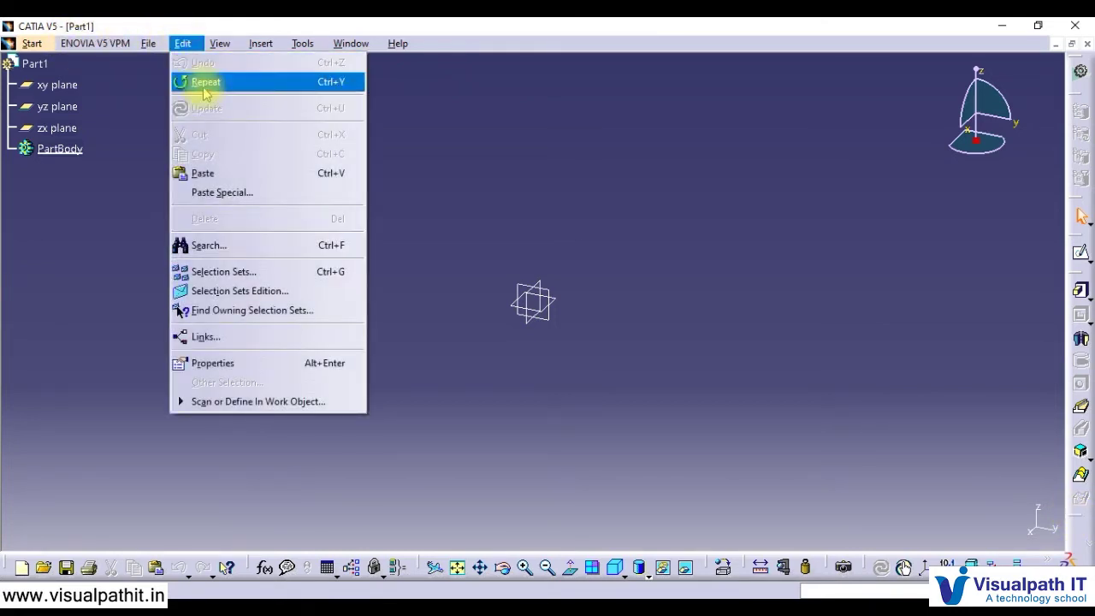
mouse_move(224, 47)
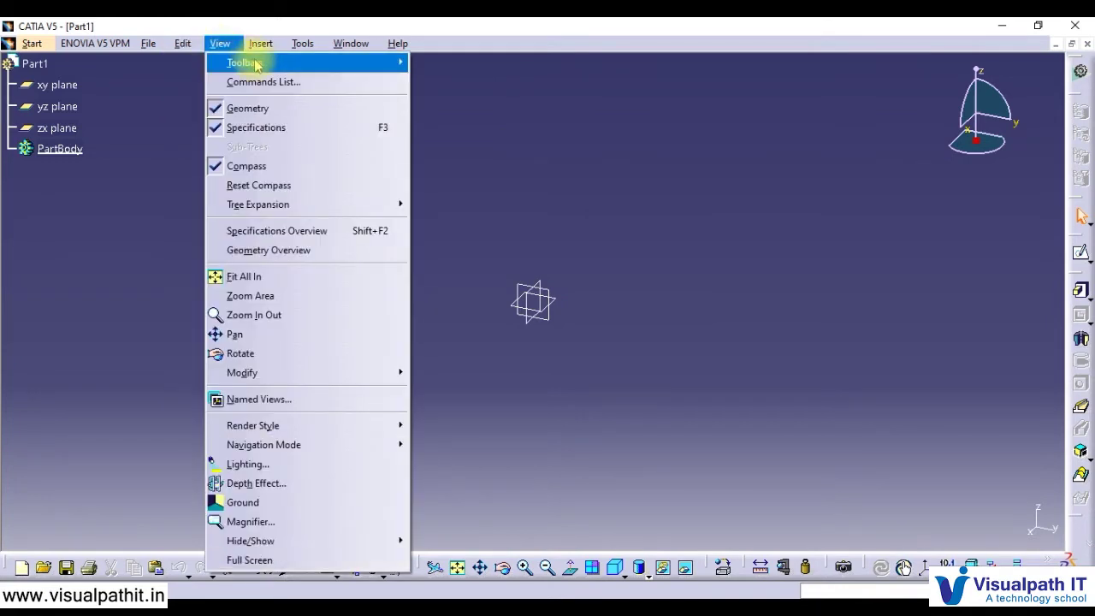
mouse_move(256, 65)
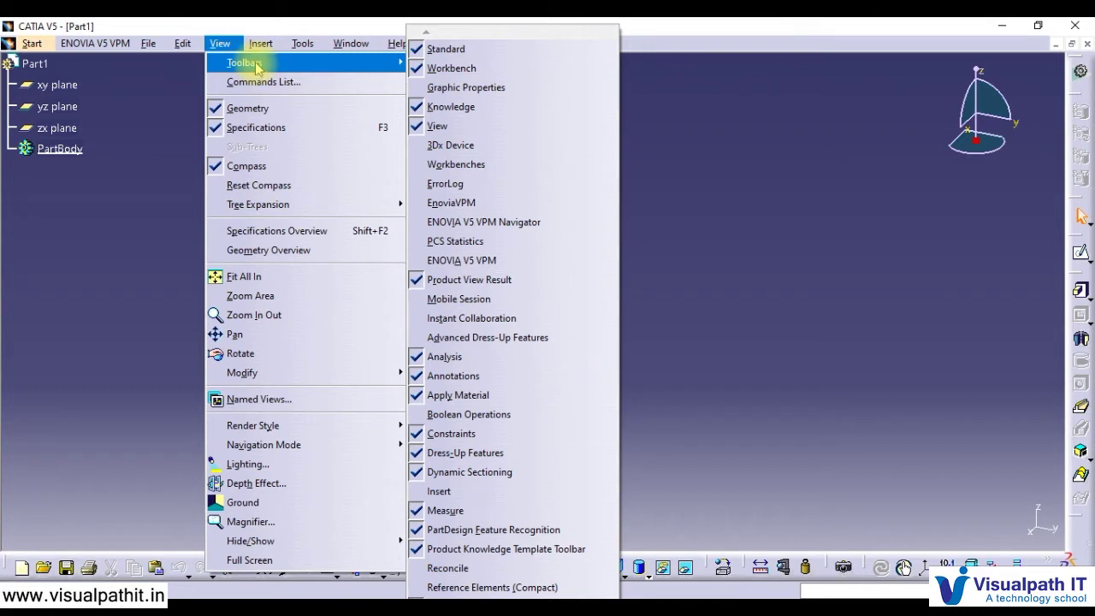
left_click(439, 490)
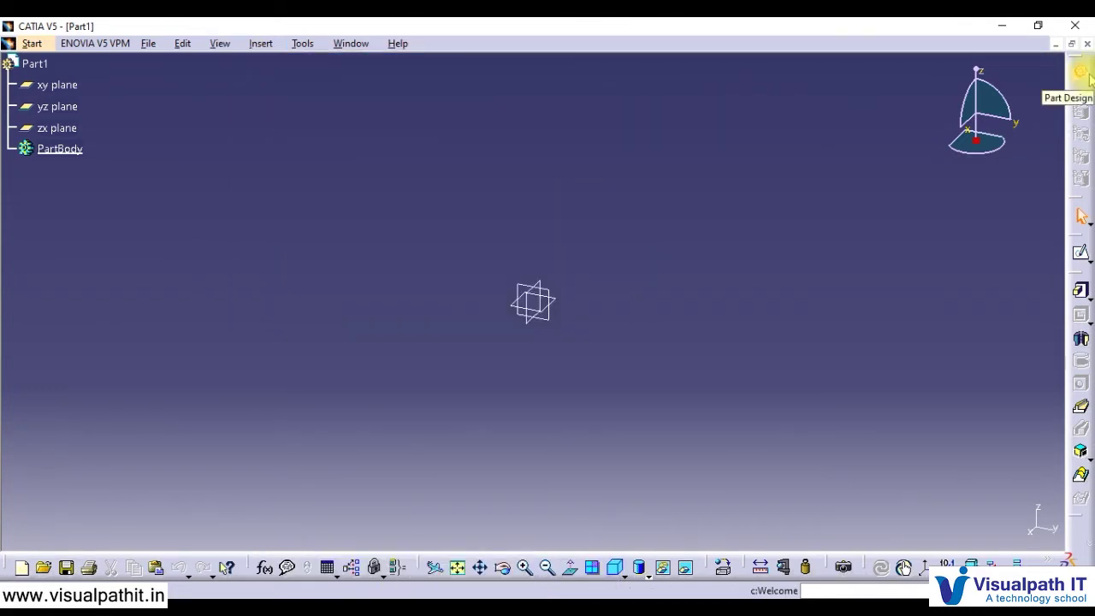
left_click(260, 44)
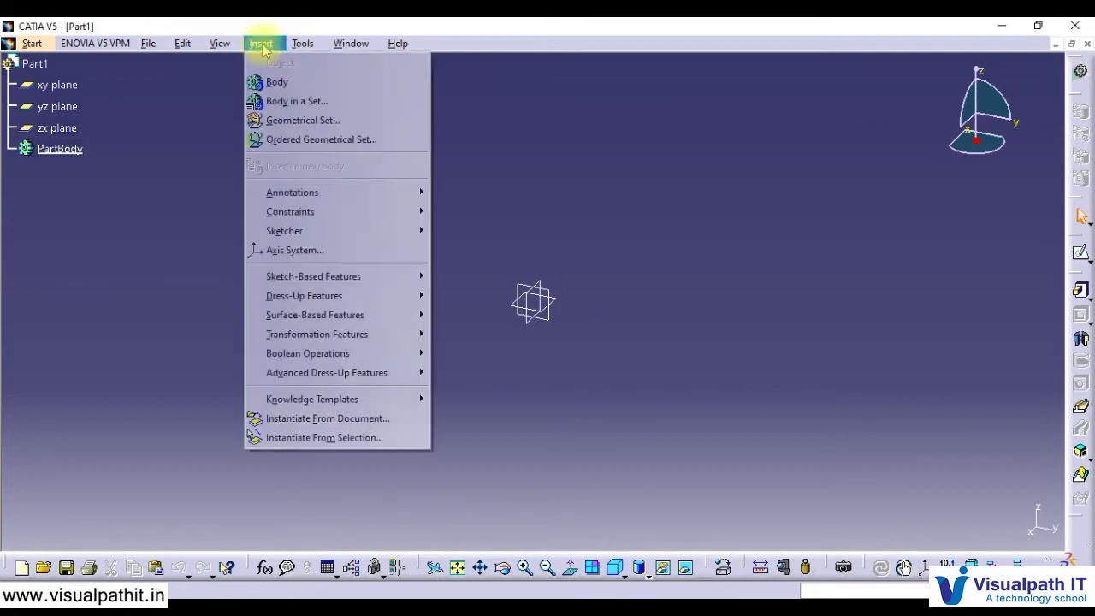
mouse_move(322, 192)
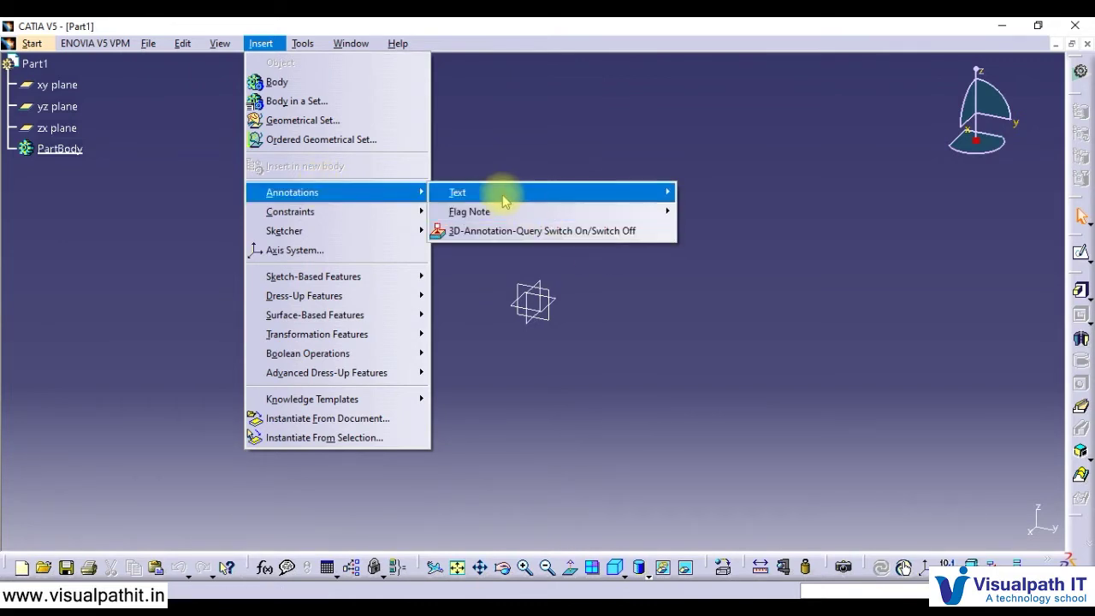
mouse_move(503, 199)
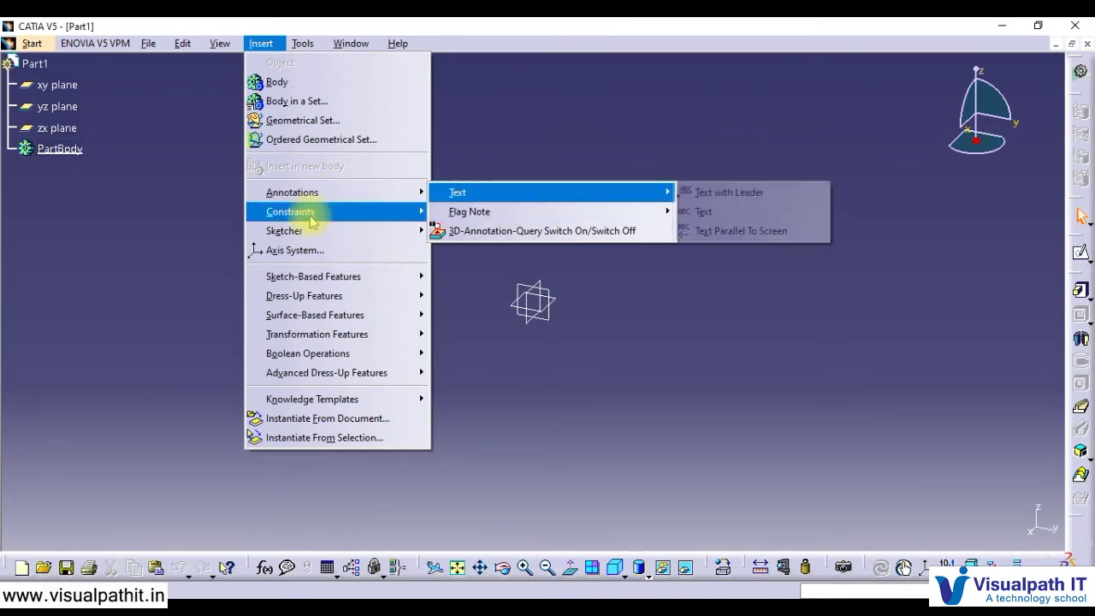
mouse_move(312, 221)
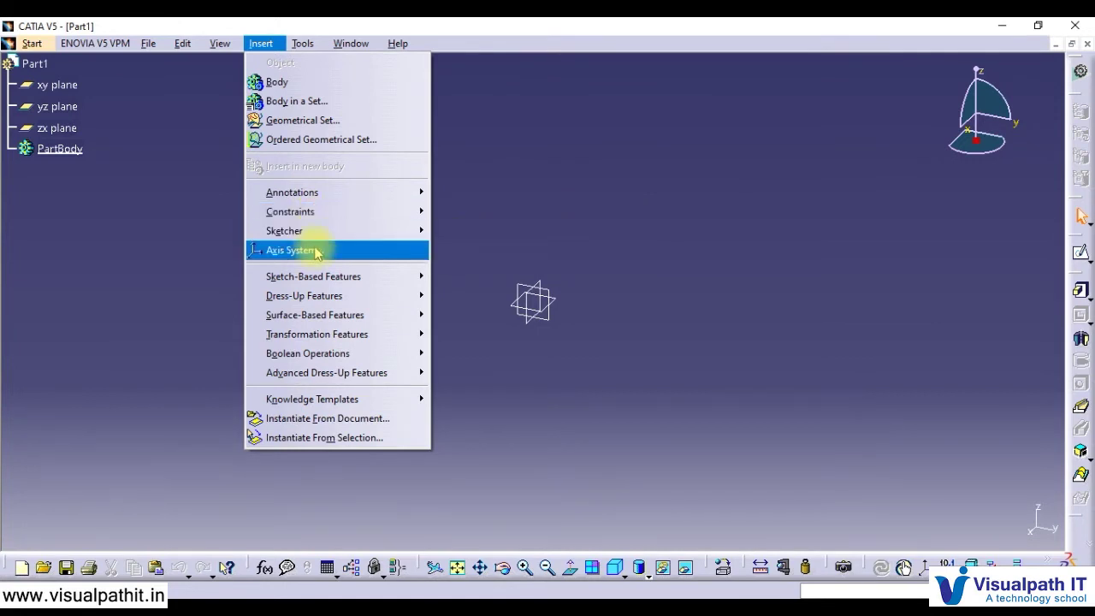
mouse_move(315, 279)
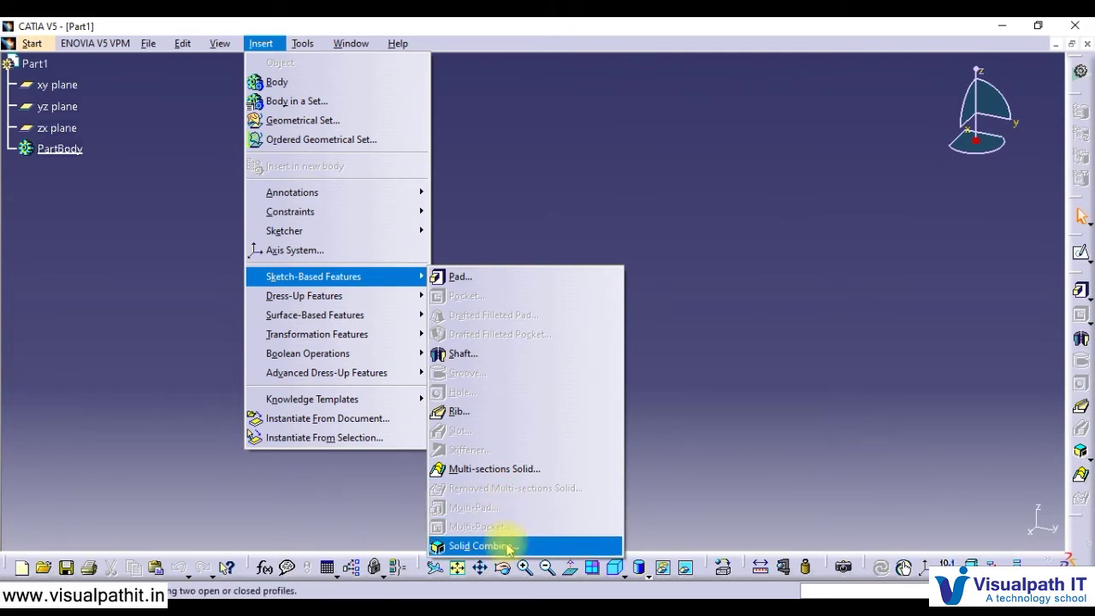
mouse_move(354, 295)
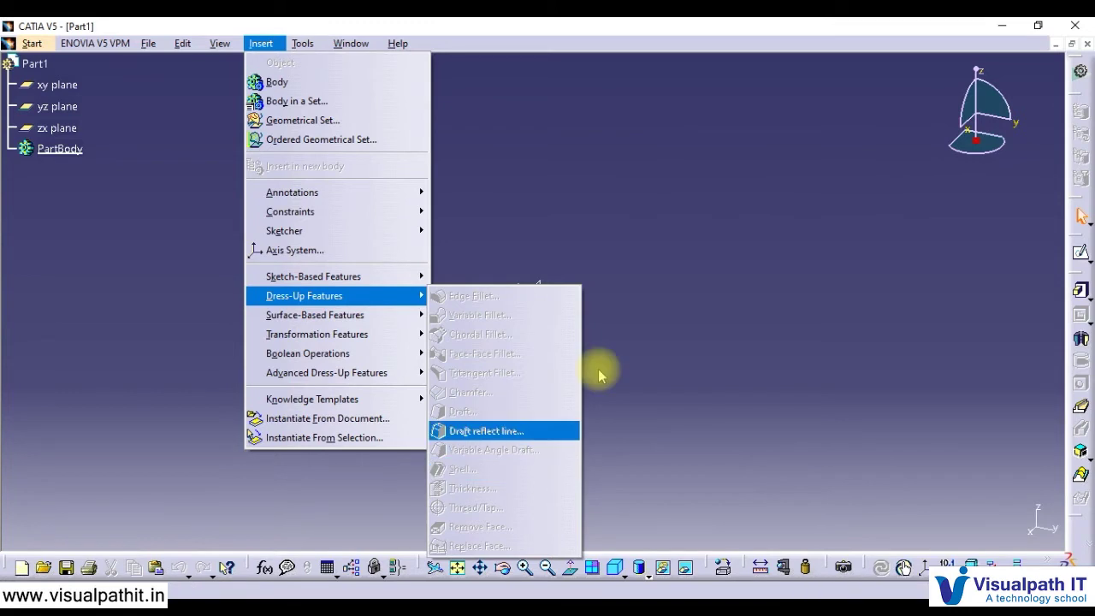
left_click(726, 220)
Open a new sketch on the yz plane
left_click(57, 128)
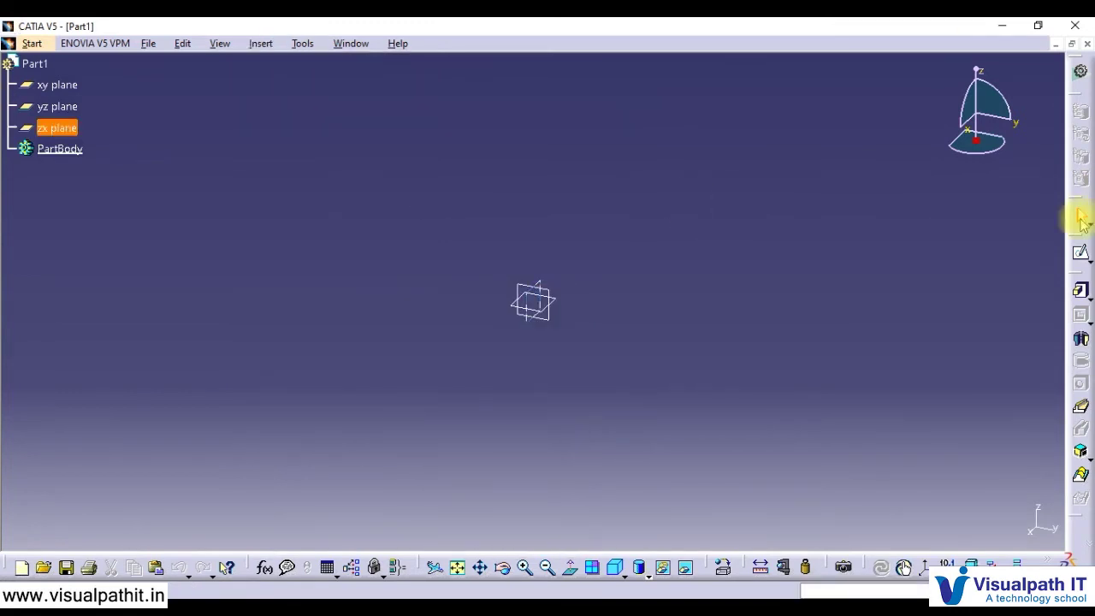
left_click(1078, 250)
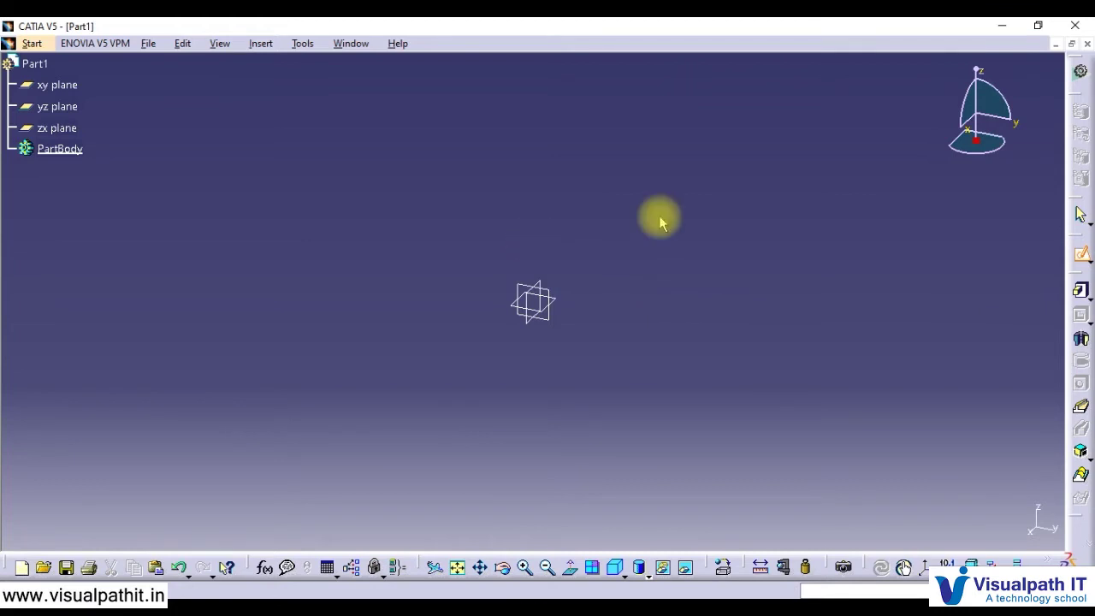
left_click(1082, 255)
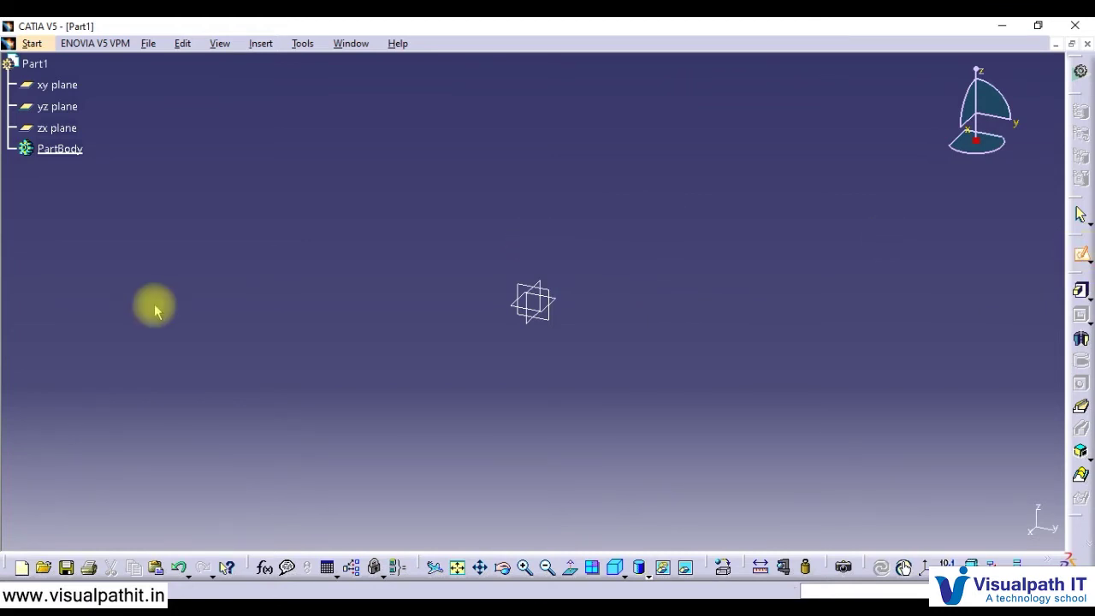
left_click(531, 292)
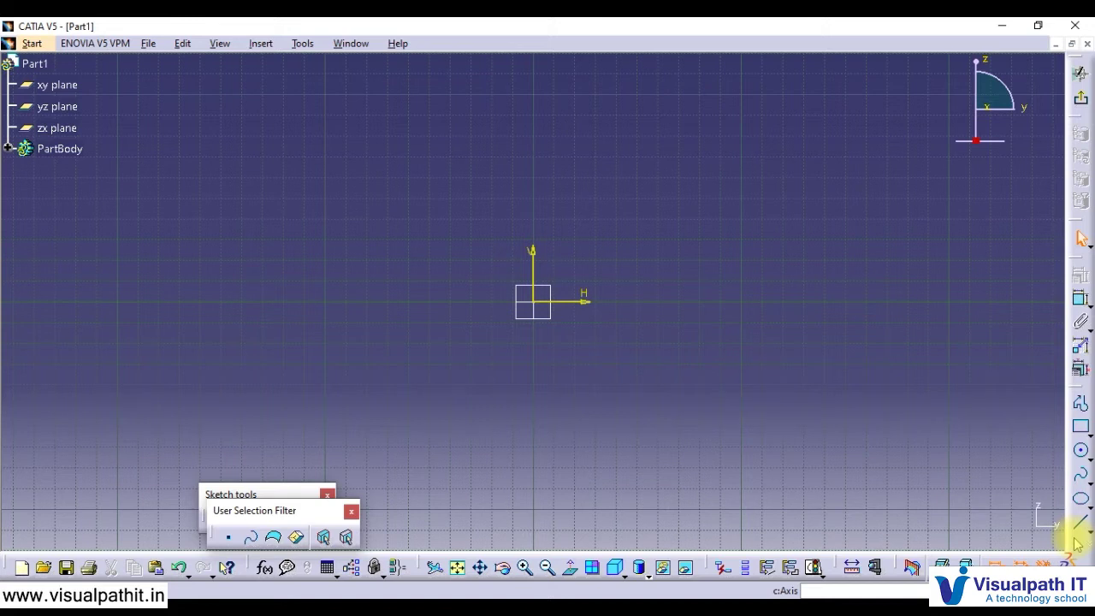
Move the User Selection Filter palette clear of Sketch tools and toggle the grid and Snap to Point off and back on
left_click_drag(265, 511, 196, 340)
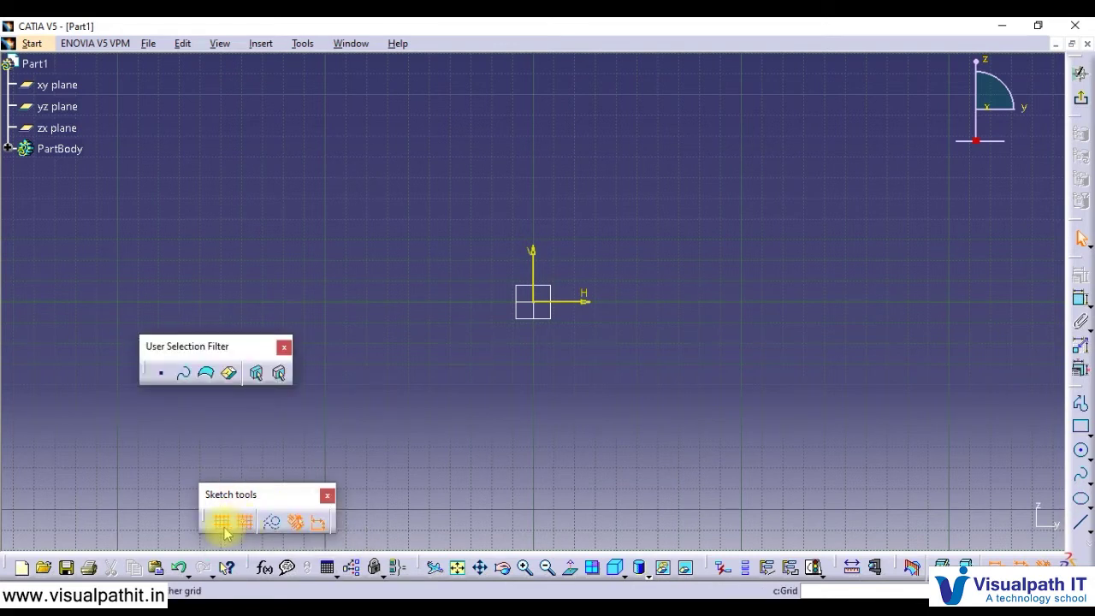
left_click(223, 523)
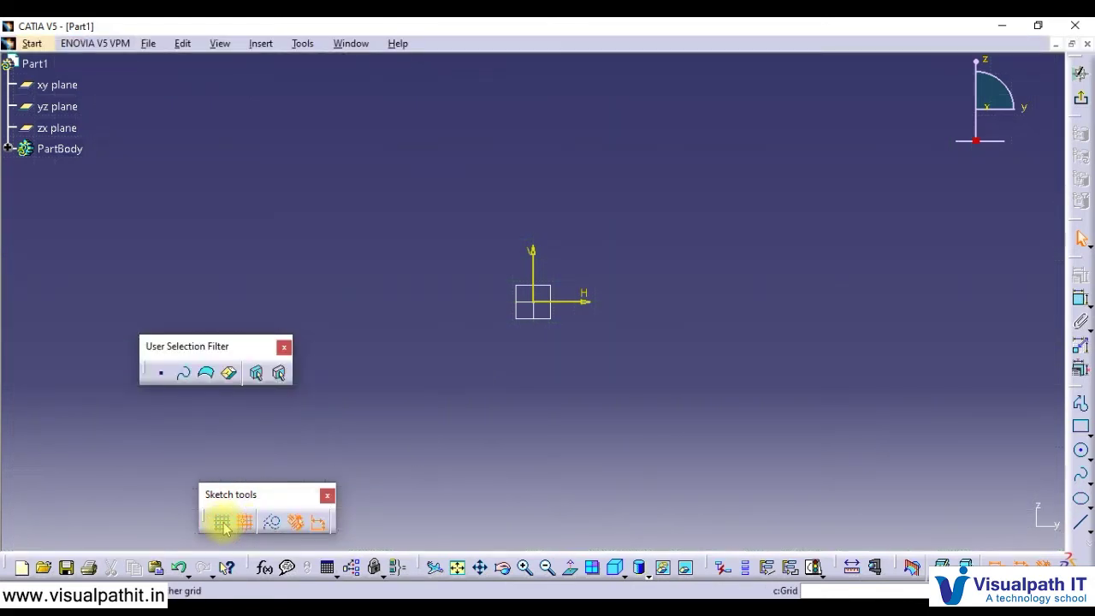
left_click(222, 524)
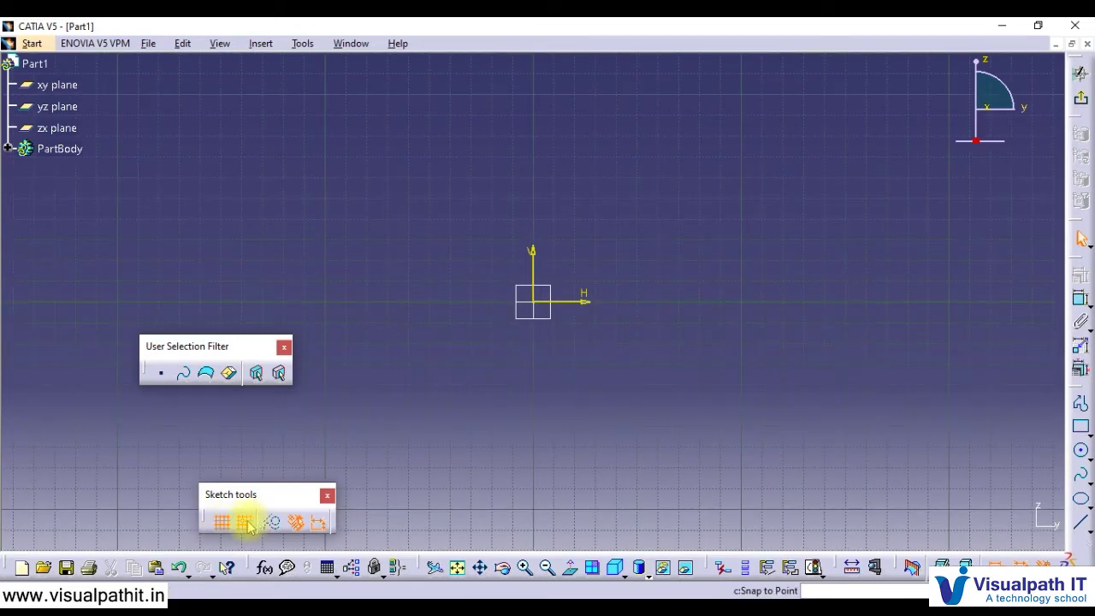
left_click(246, 525)
left_click(243, 522)
left_click(243, 523)
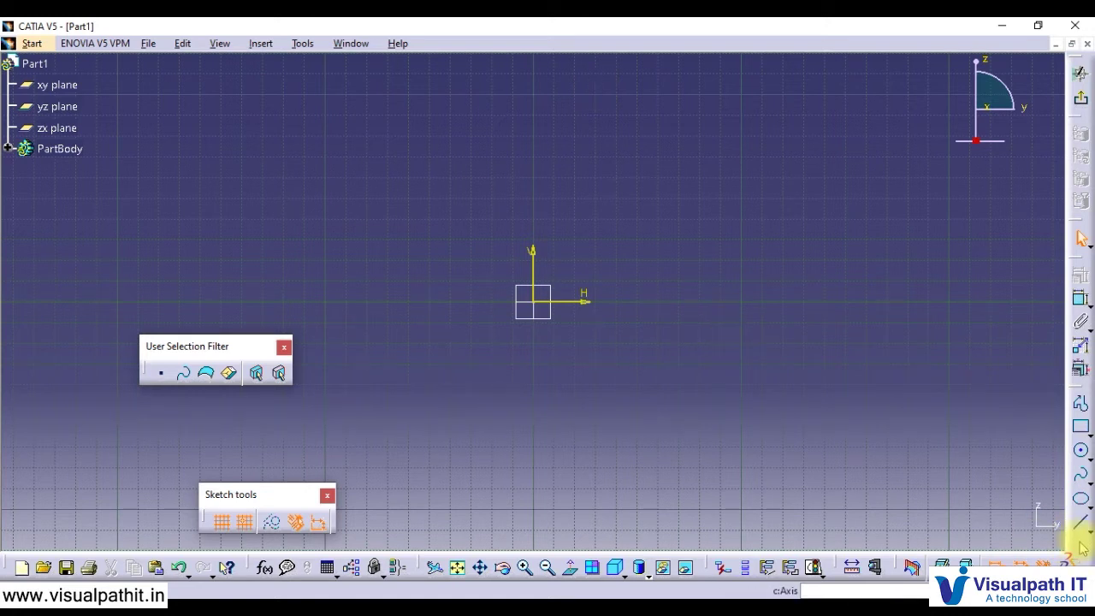
Undock the Profile tools as a floating palette over the sketch area and view the point tool variants
left_click_drag(1082, 549, 961, 367)
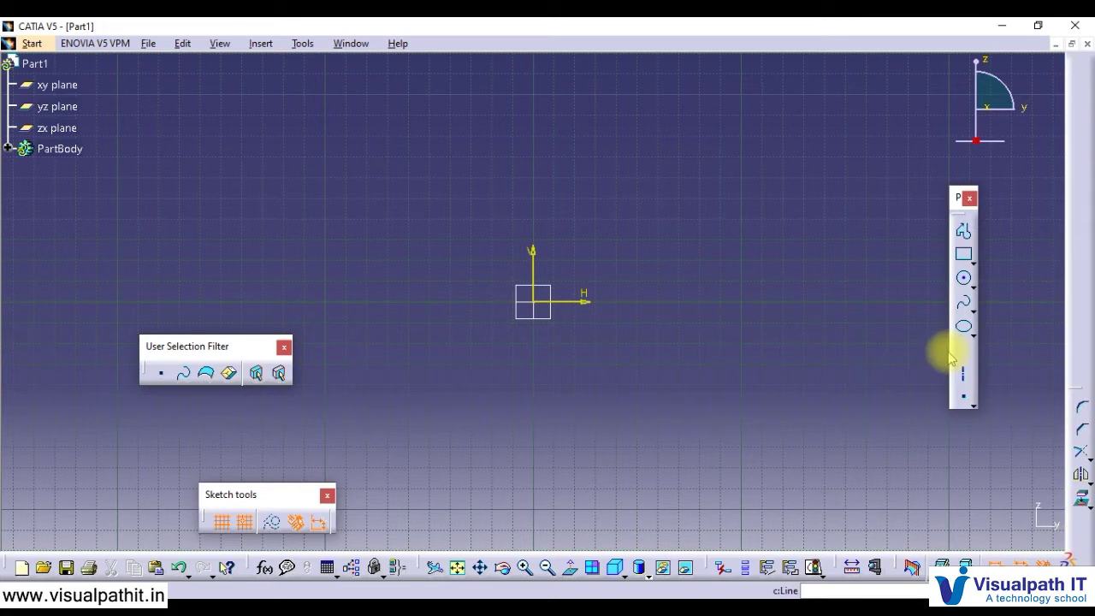
left_click(974, 406)
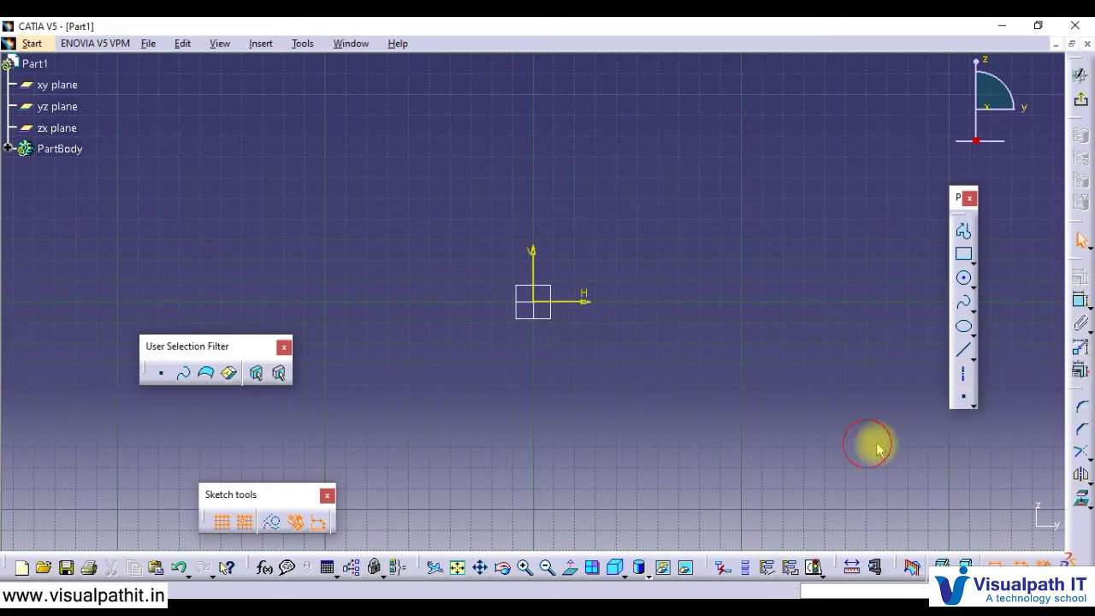
left_click(974, 406)
left_click(925, 428)
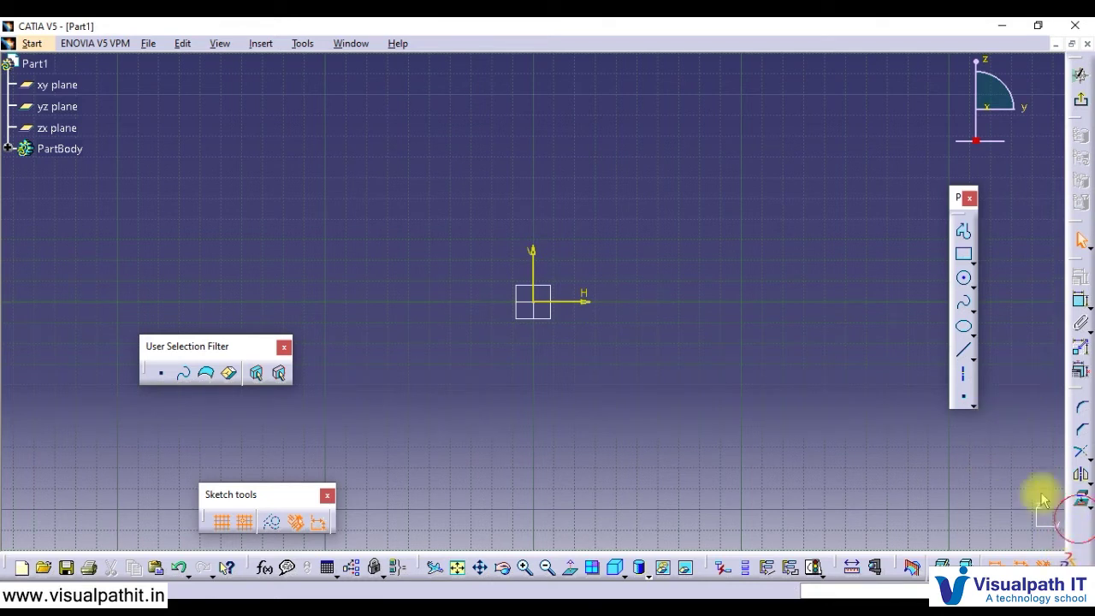
Undock the Operation tools, place them just below the floating Profile palette, and view the Trim variants
double_click(1071, 394)
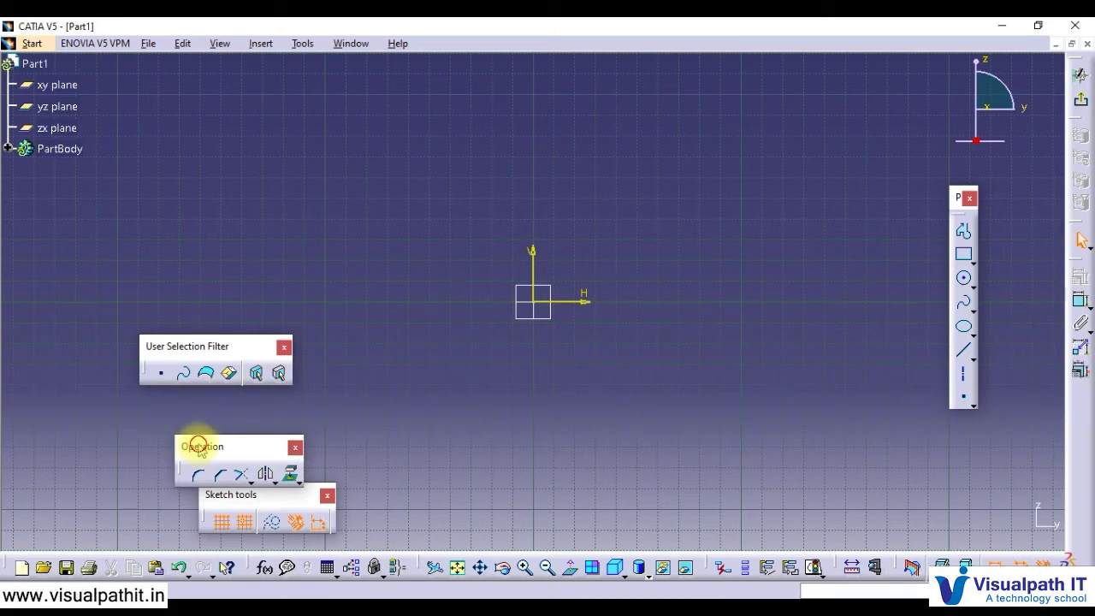
left_click_drag(199, 446, 937, 473)
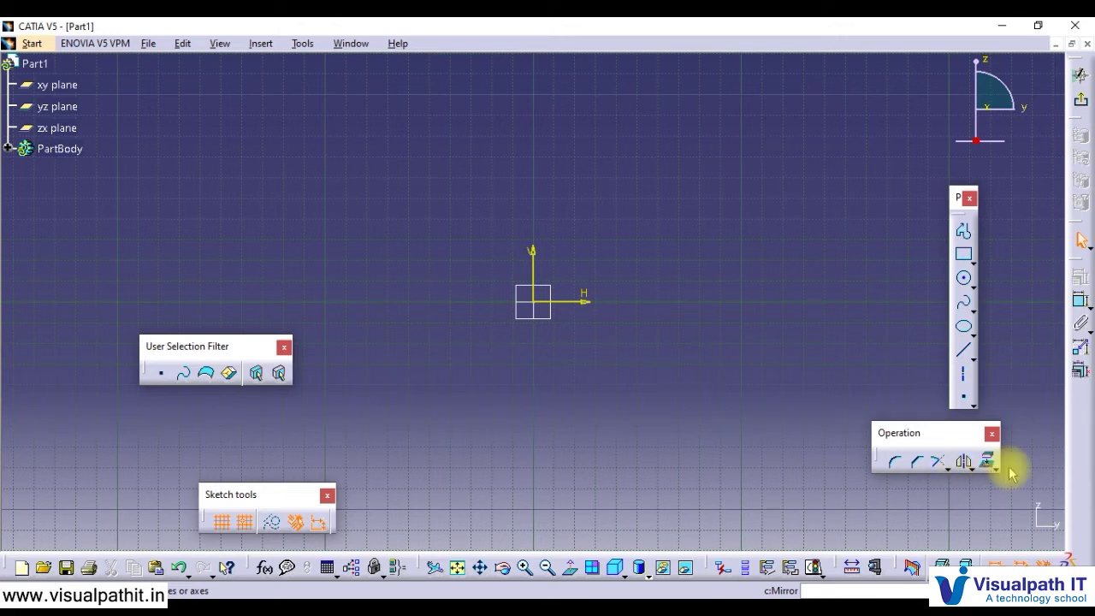
left_click(945, 467)
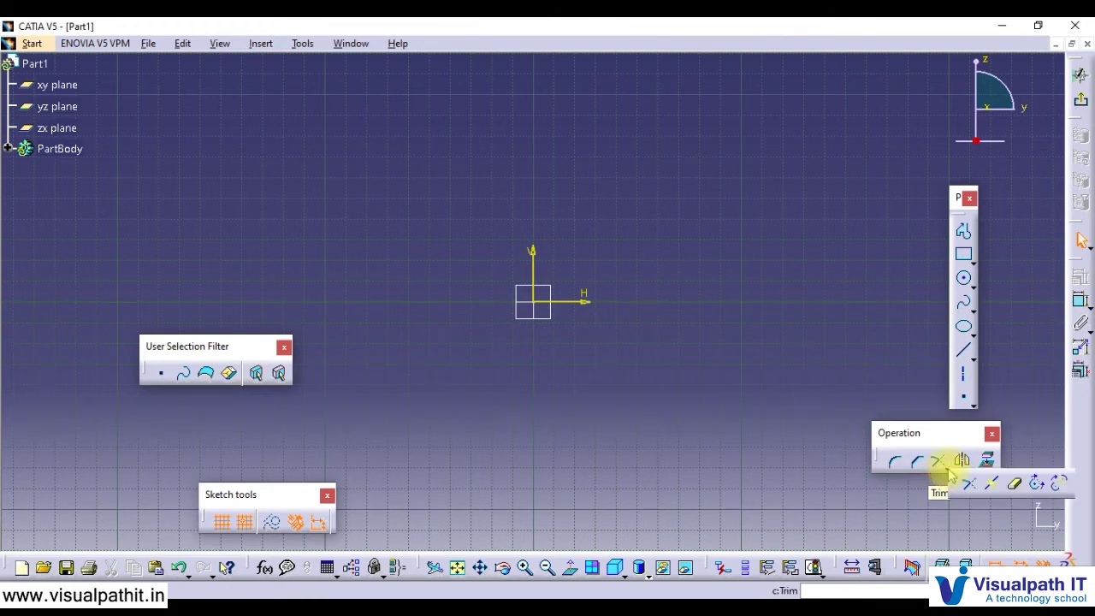
left_click(788, 237)
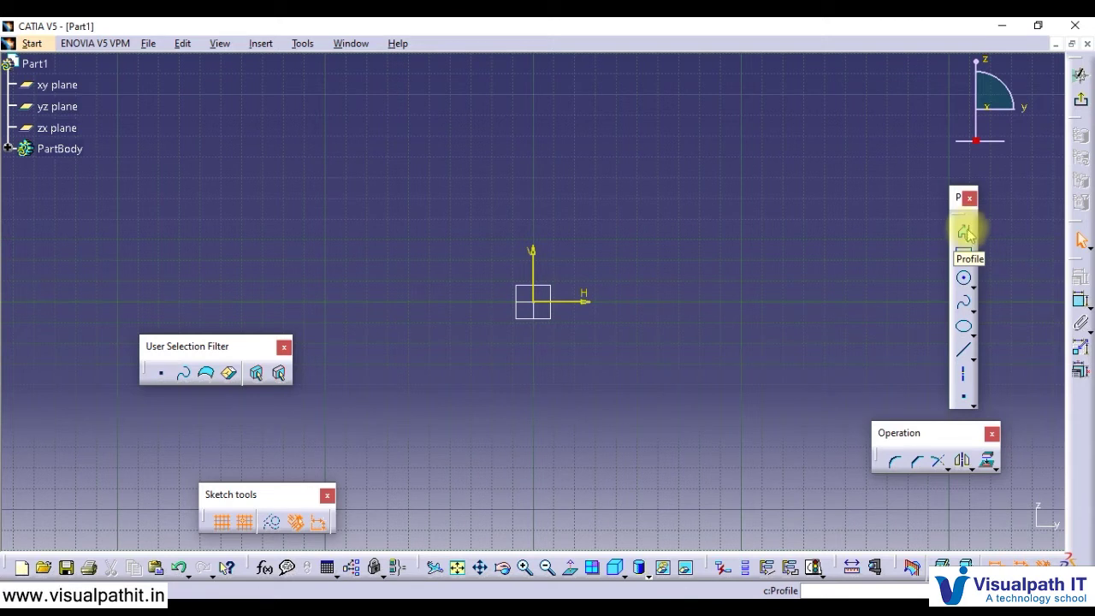
View the variants of the rectangle, circle, spline, ellipse and line tools in the floating Profile palette
left_click(965, 256)
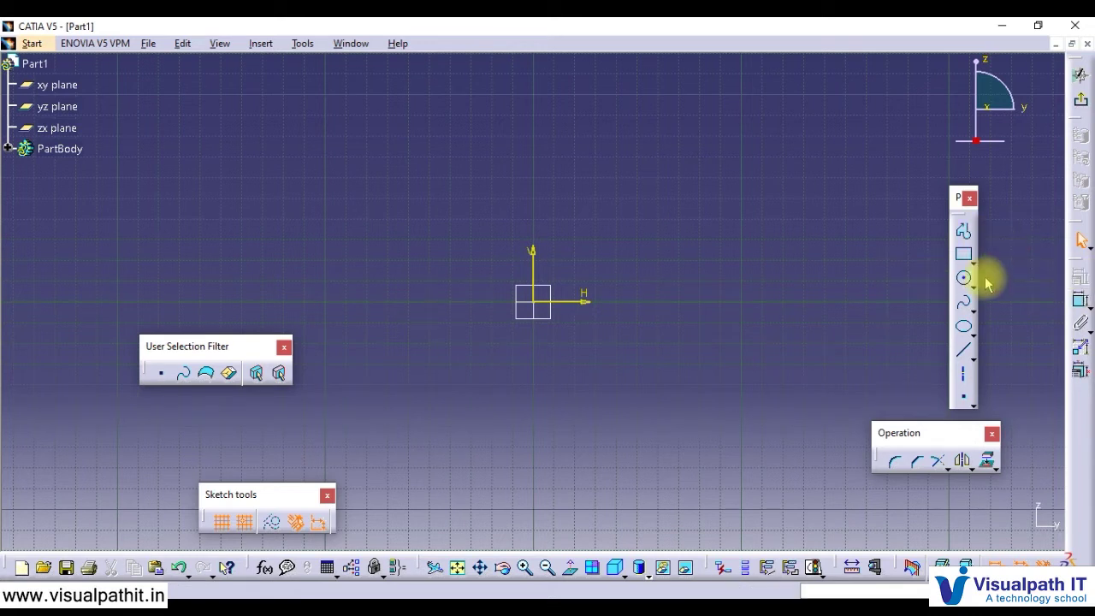
left_click(972, 286)
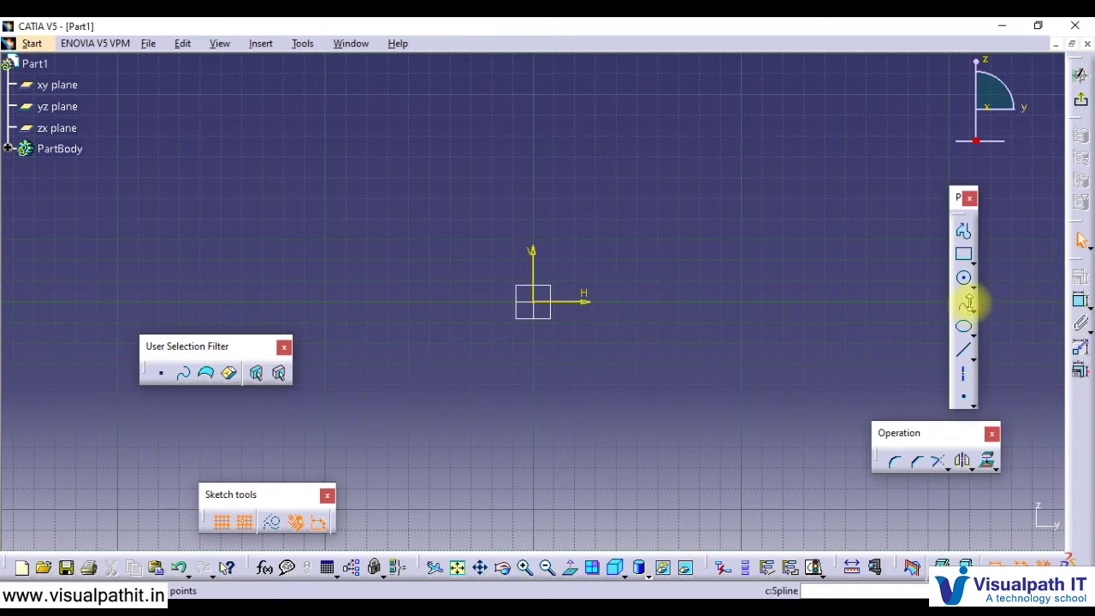
left_click(969, 308)
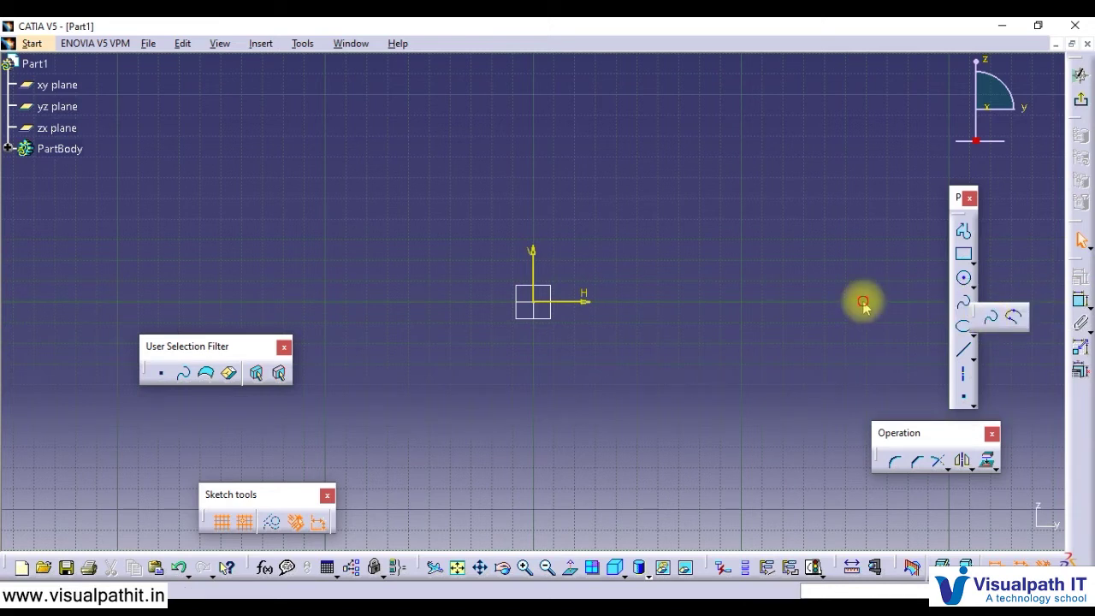
left_click(975, 332)
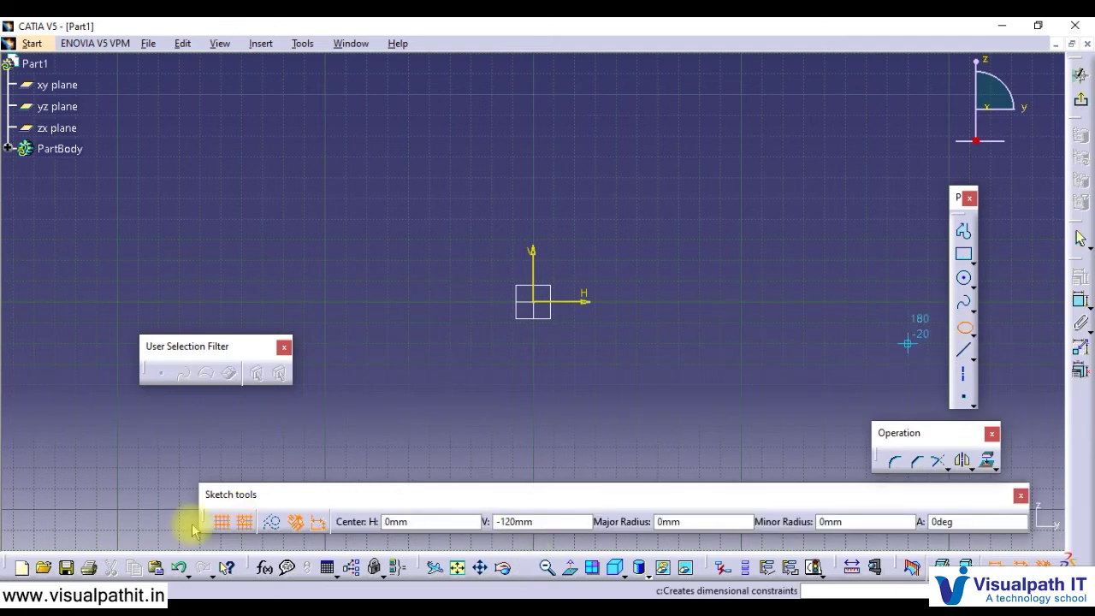
middle_click(1012, 367)
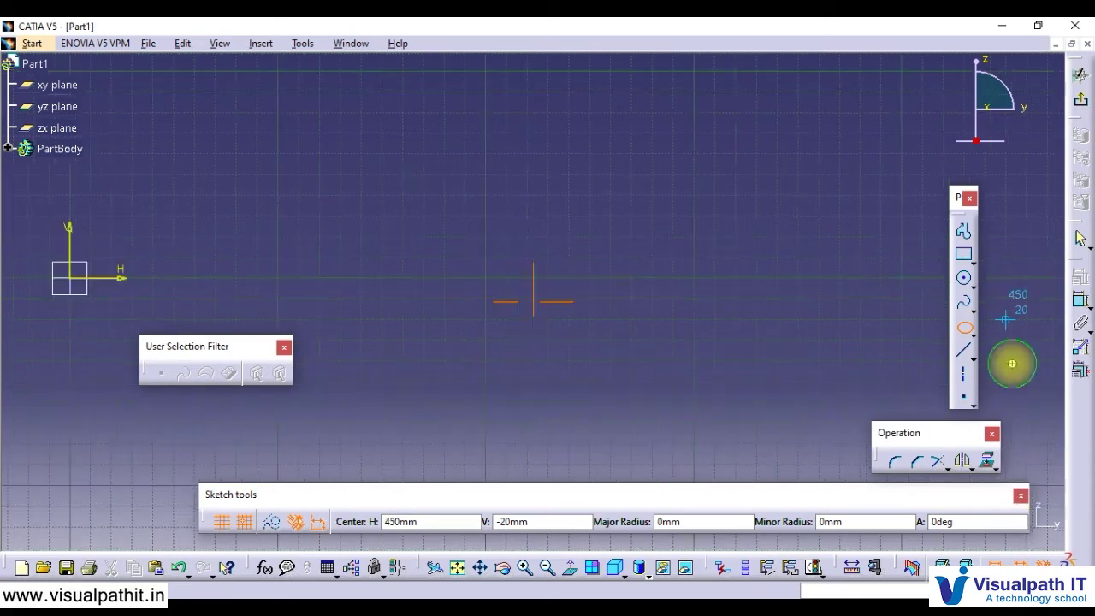
middle_click(1012, 365)
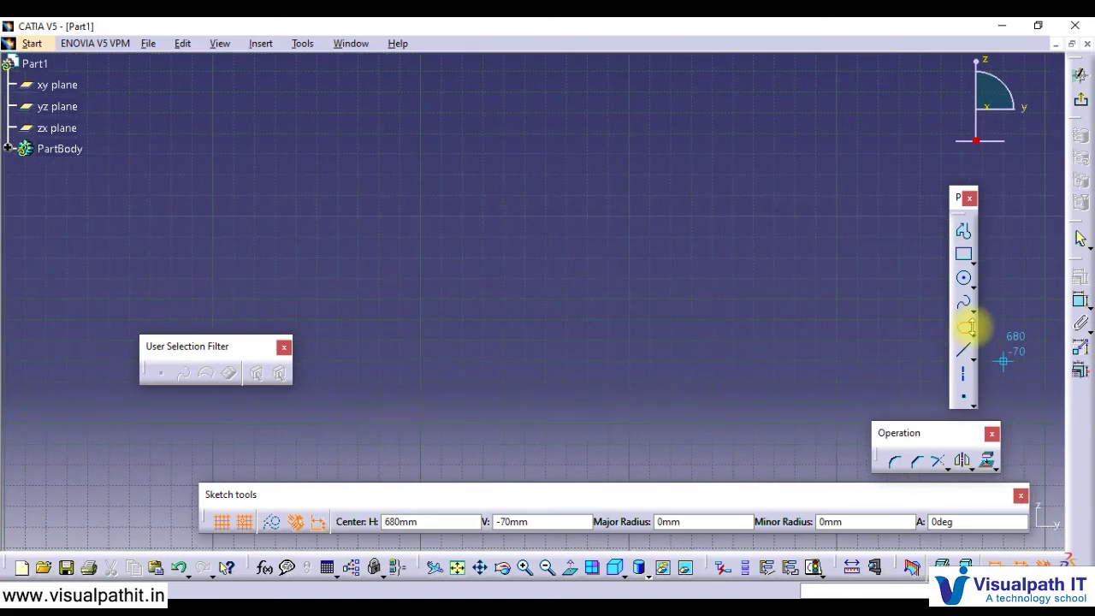
left_click(973, 334)
left_click(1002, 343)
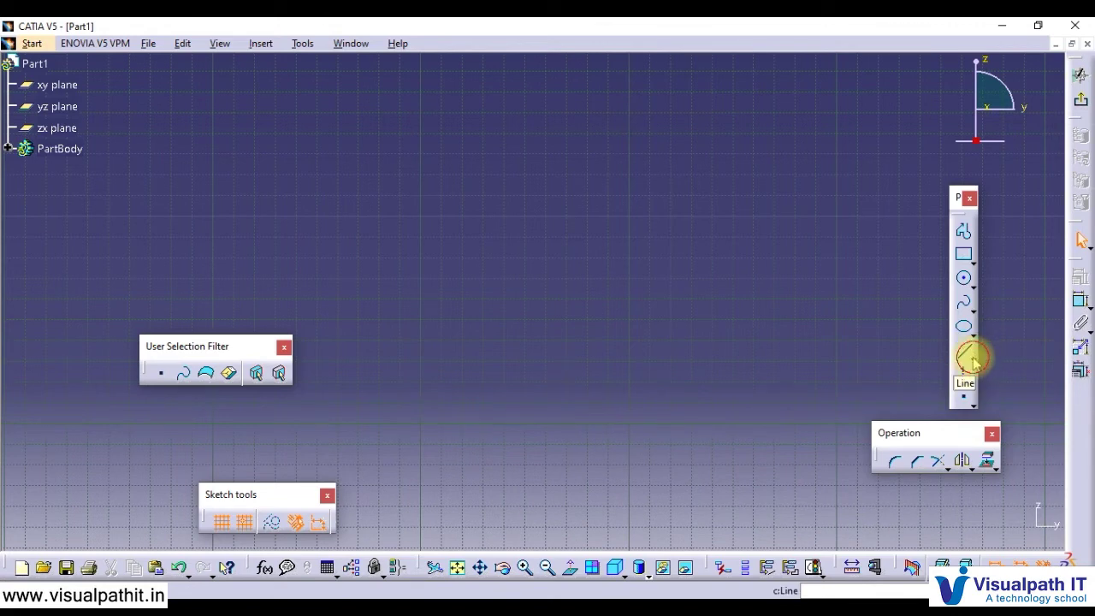
left_click(973, 361)
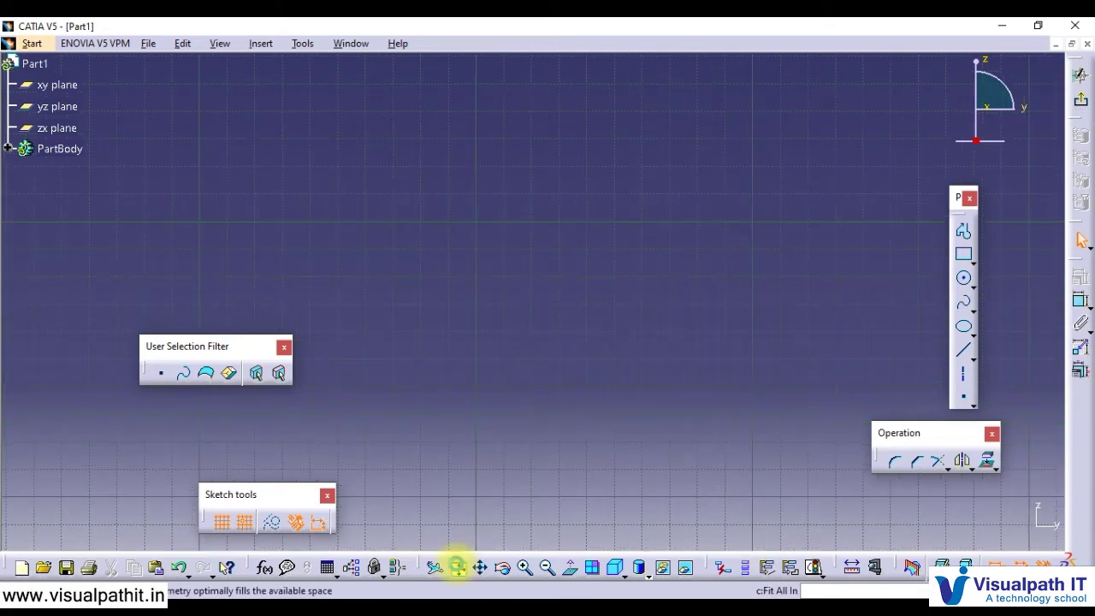
Sketch a circle centred on the origin with a radius of about 14.14 mm and exit the sketch
left_click(459, 567)
left_click(965, 281)
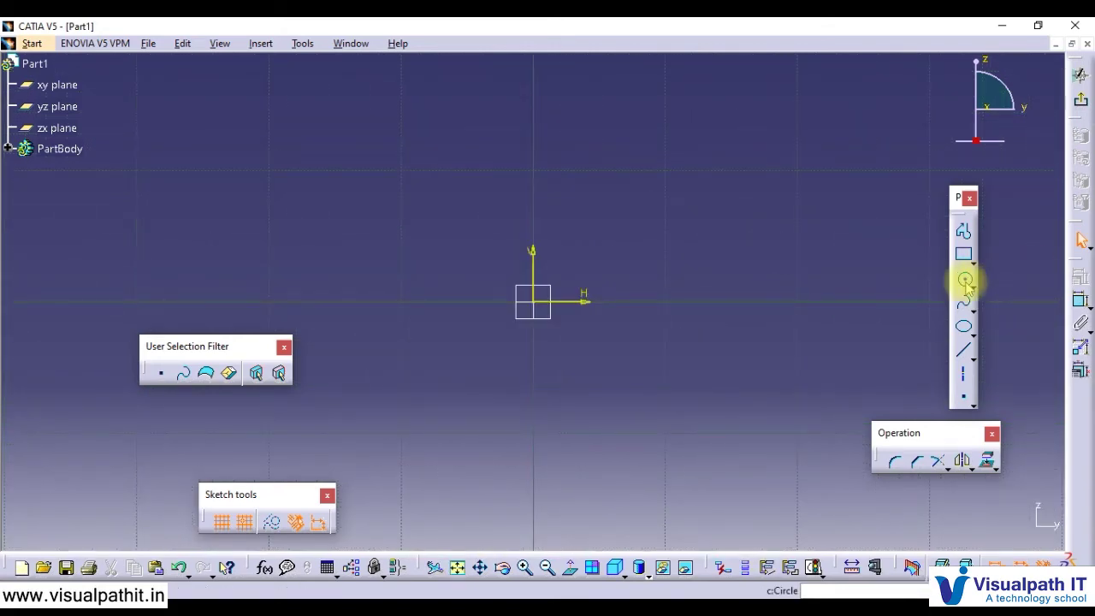
left_click(966, 282)
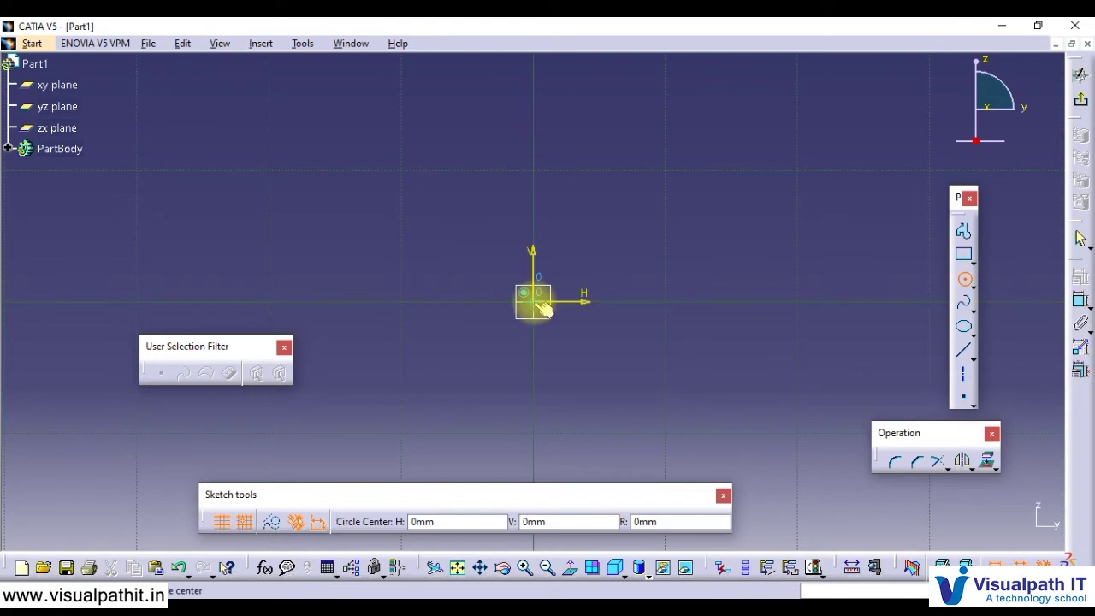
left_click(539, 303)
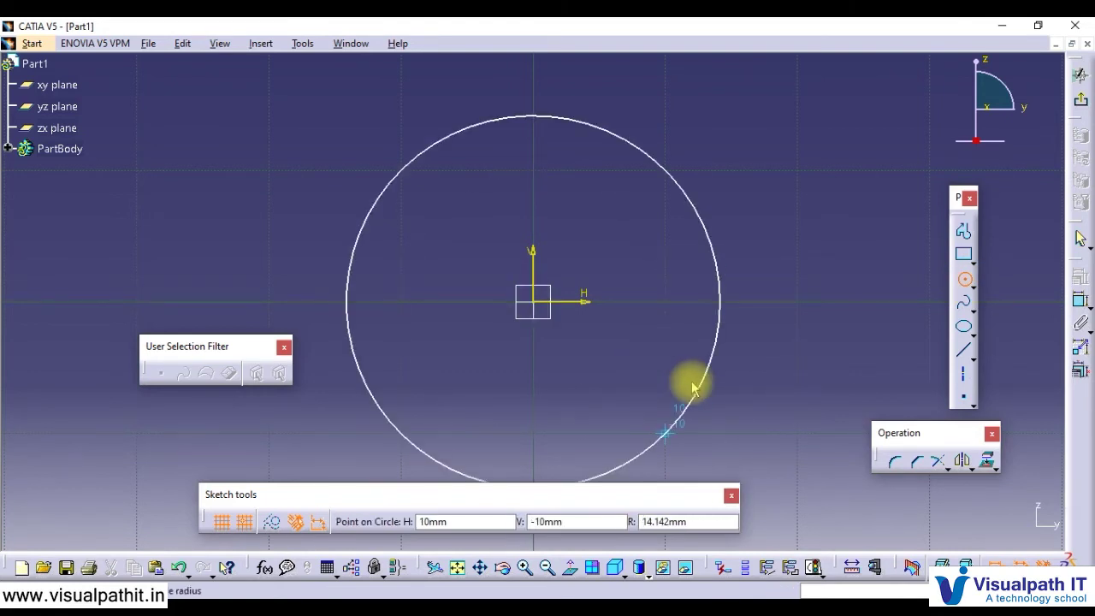
left_click(692, 384)
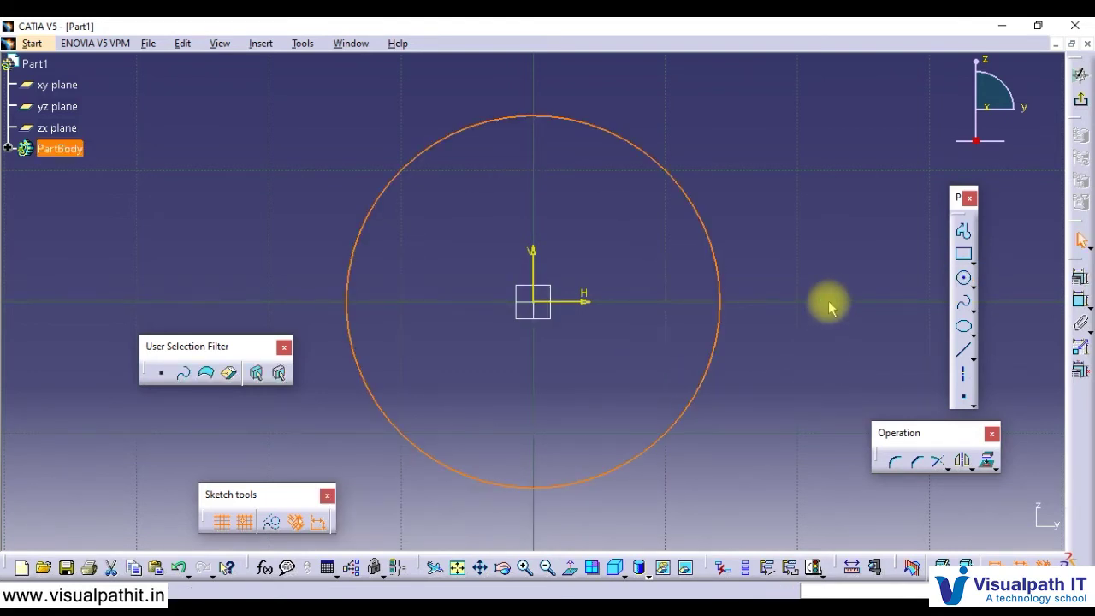
middle_click_drag(812, 221, 539, 306)
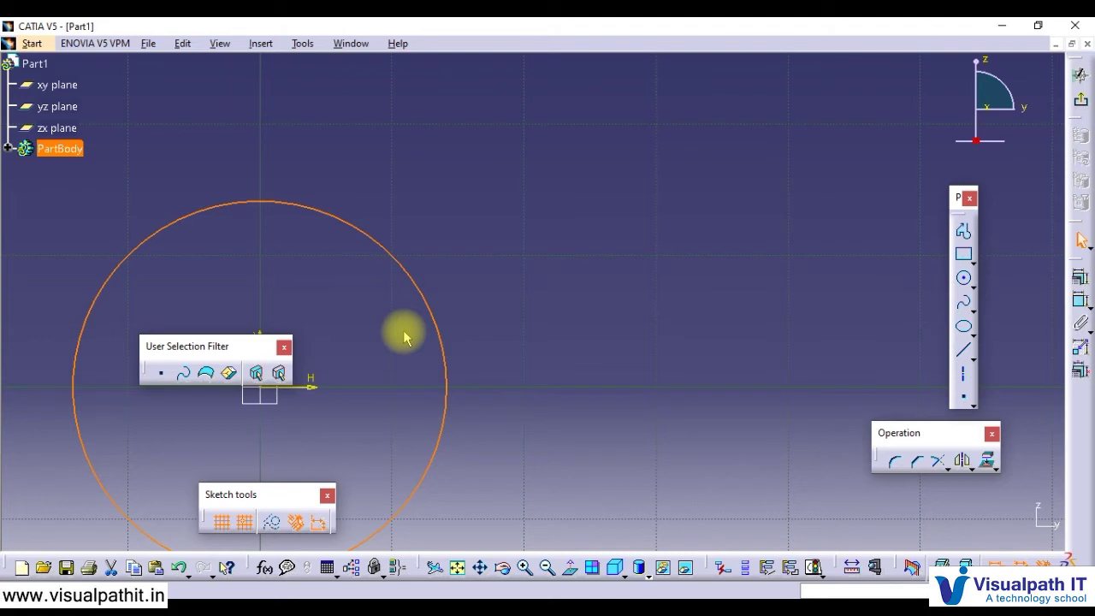
mouse_move(405, 338)
middle_mouse_down()
mouse_move(604, 300)
mouse_move(651, 258)
middle_mouse_up()
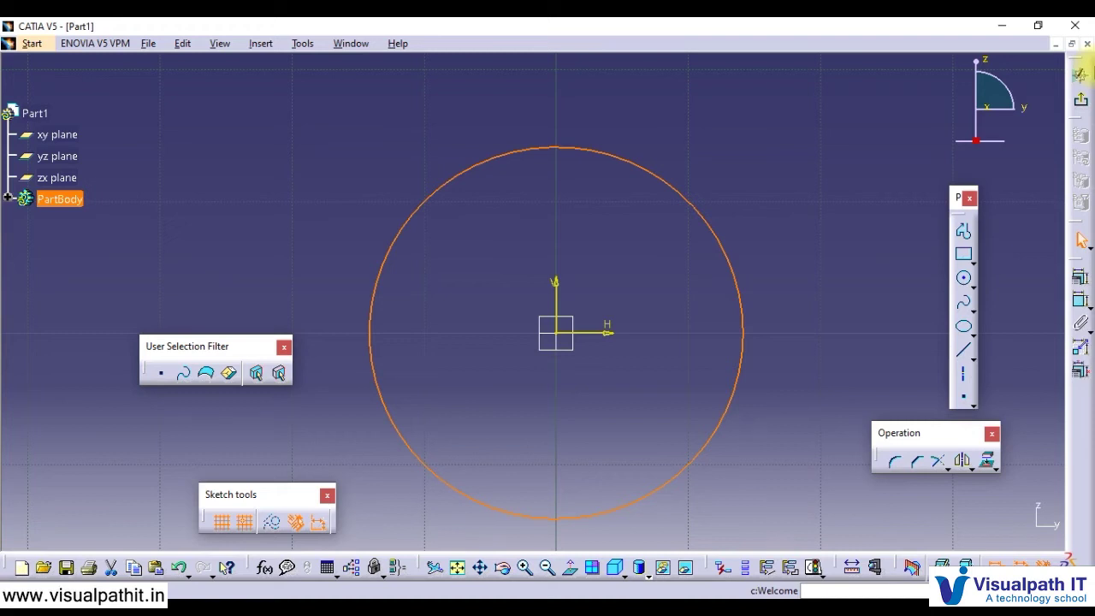
left_click(727, 309)
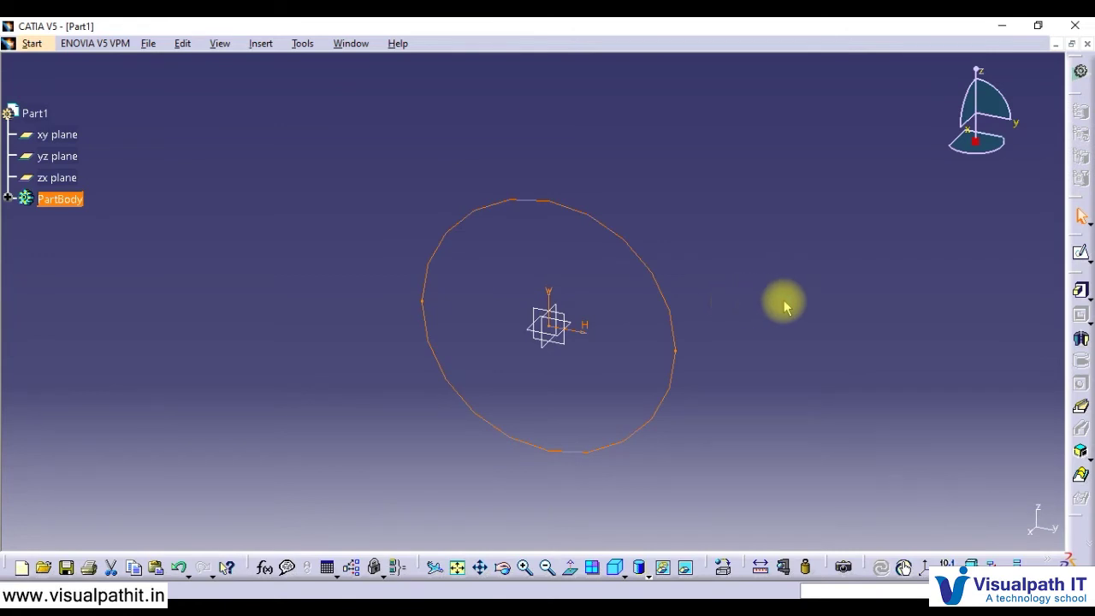
Start a Pad of the circle sketch, view its additional limit and direction options, and preview it at 20 mm
left_click(1081, 291)
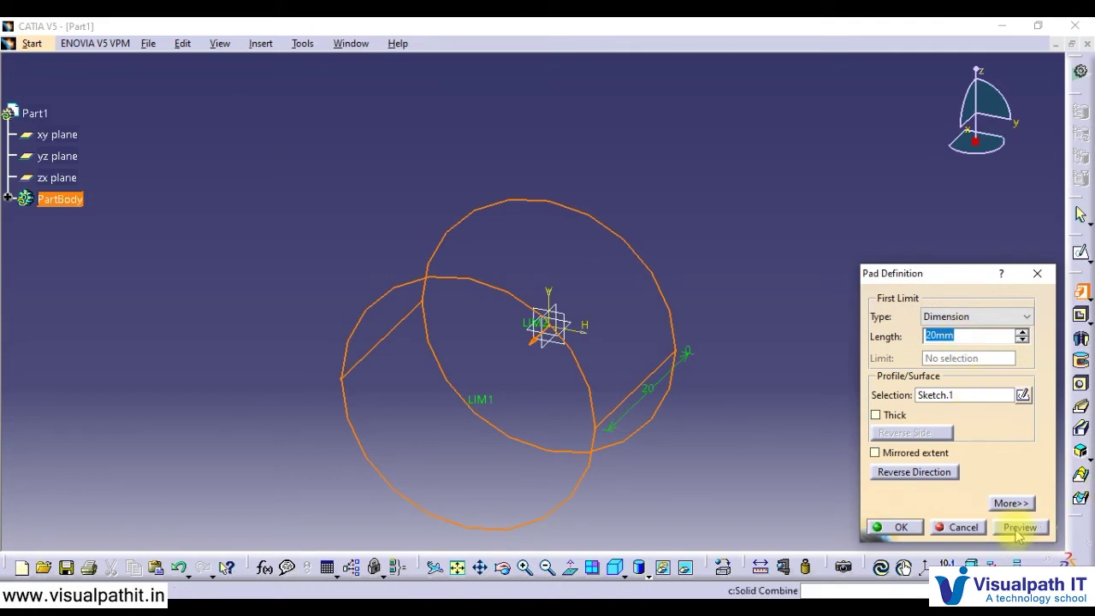
left_click(1011, 503)
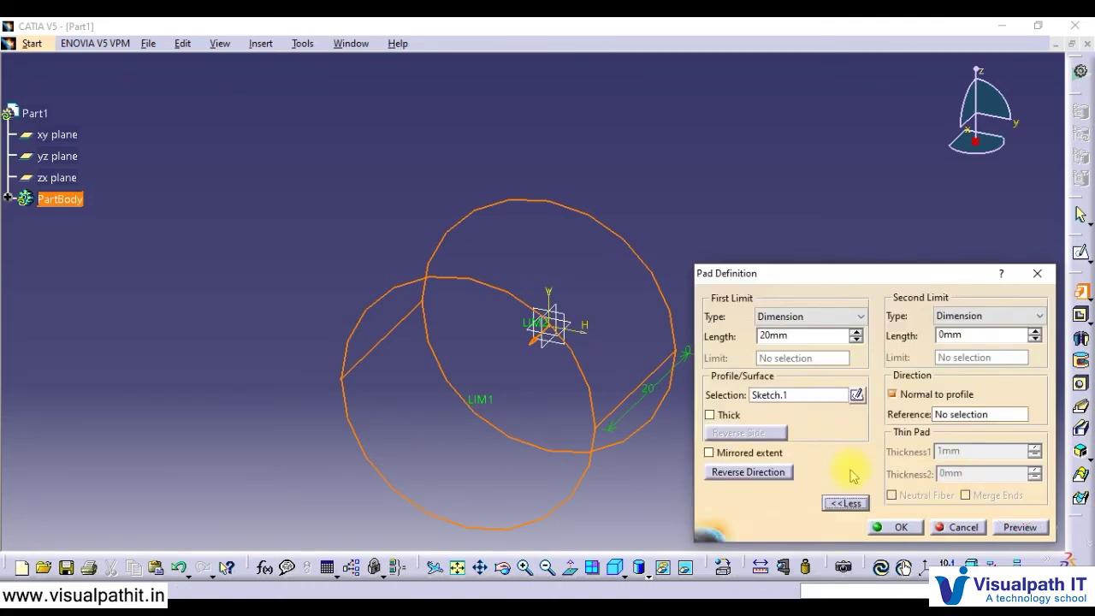
left_click(1018, 525)
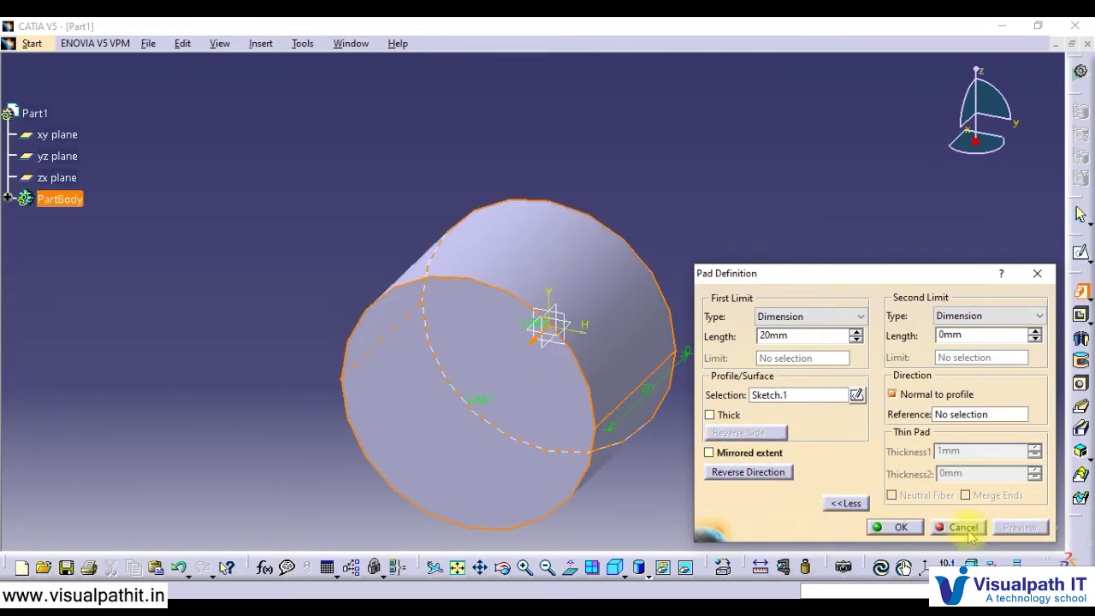
left_click(845, 504)
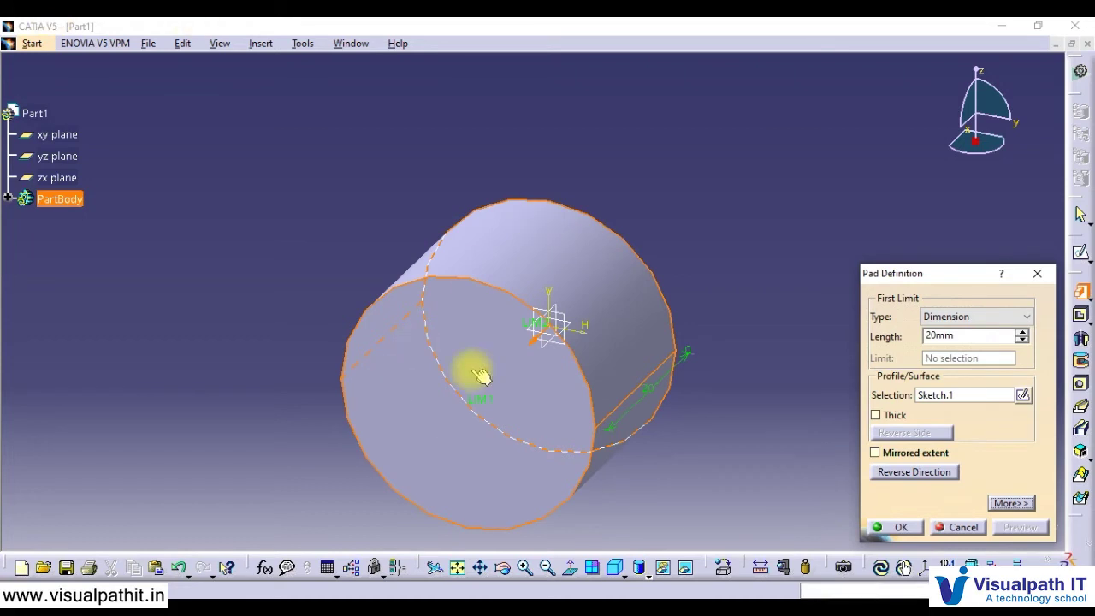
scroll(710, 209, "up", 2)
scroll(711, 209, "down", 1)
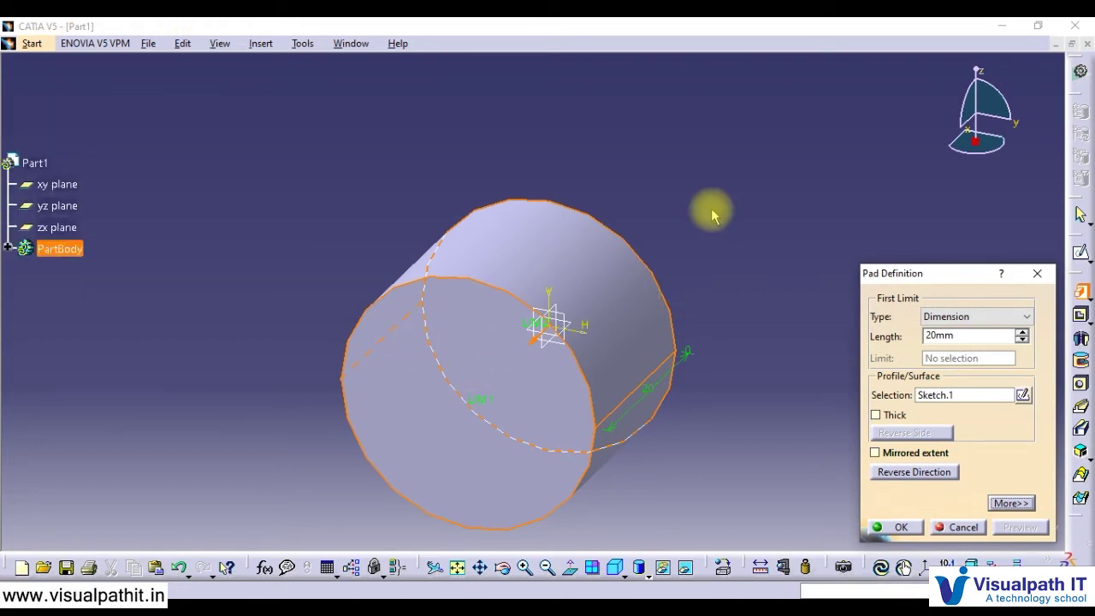
Set the pad's first limit length to 50 mm and preview the longer cylinder
double_click(956, 335)
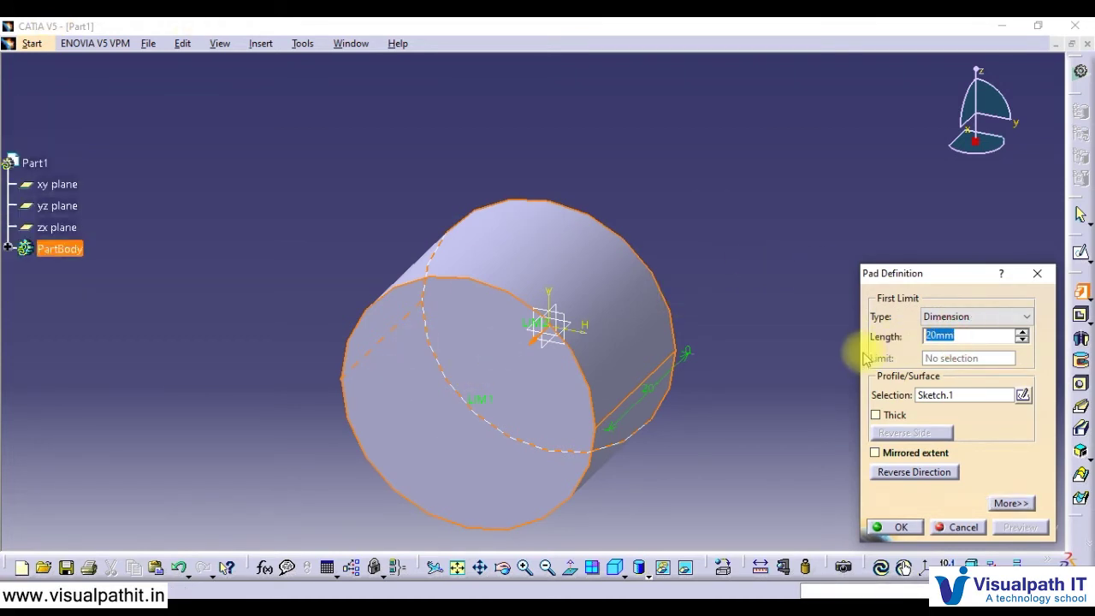
type("50")
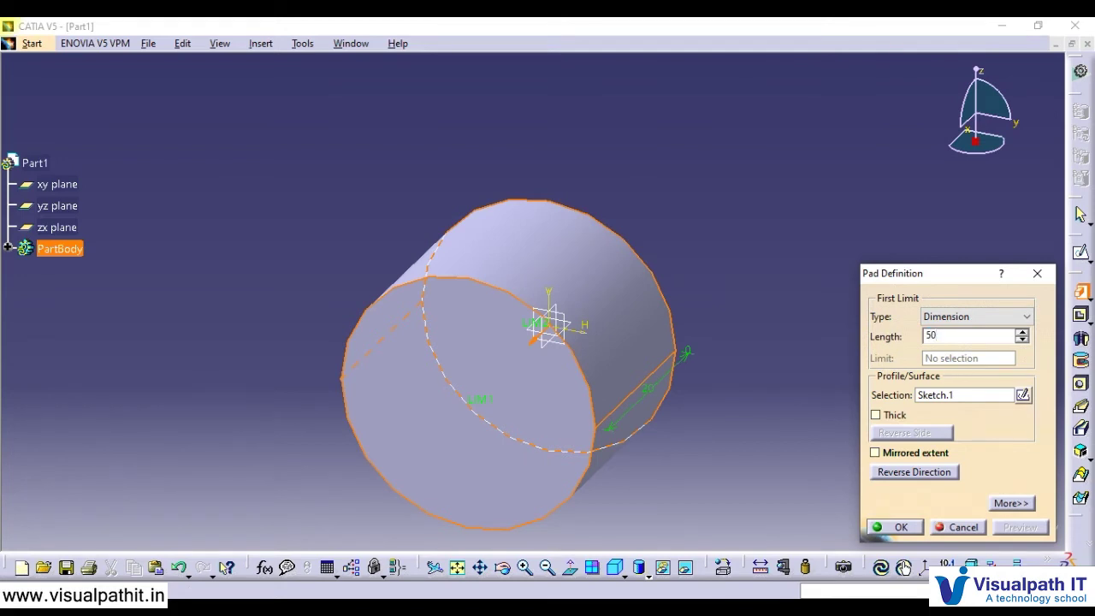
left_click(1023, 337)
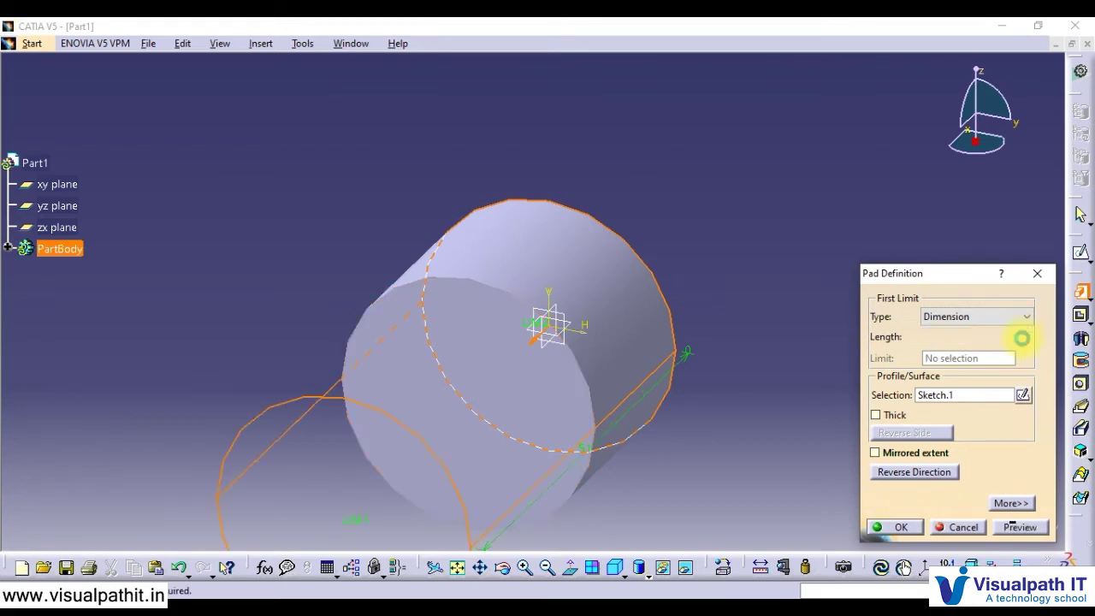
left_click(1020, 527)
scroll(688, 226, "down", 1)
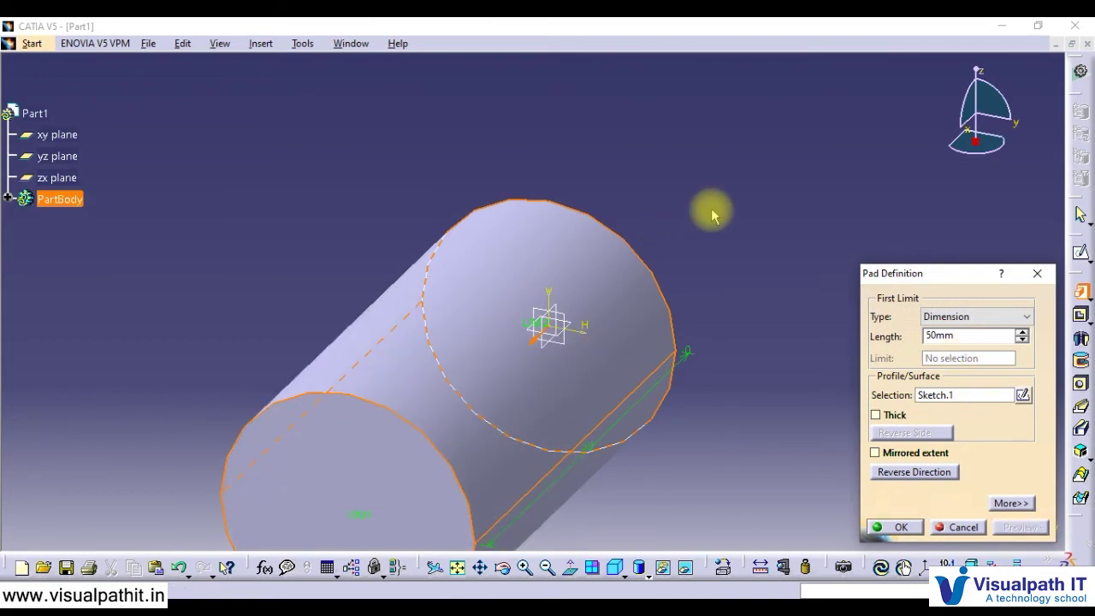
scroll(710, 156, "down", 2)
middle_click_drag(617, 360, 642, 277)
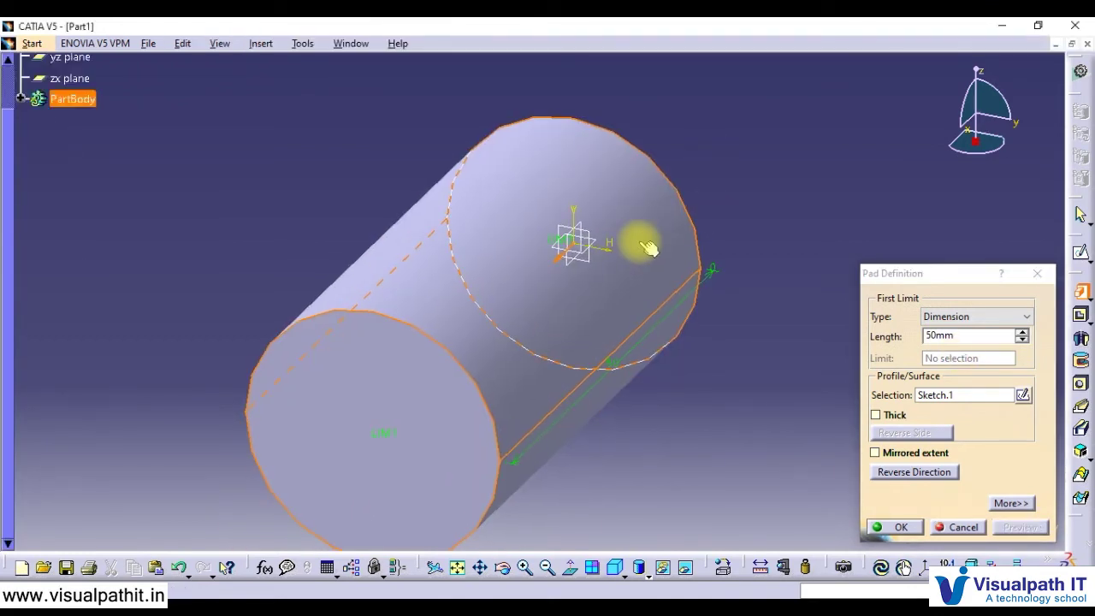
Enable Mirrored extent for the pad, preview it, create the cylinder and clear the selection
left_click(874, 453)
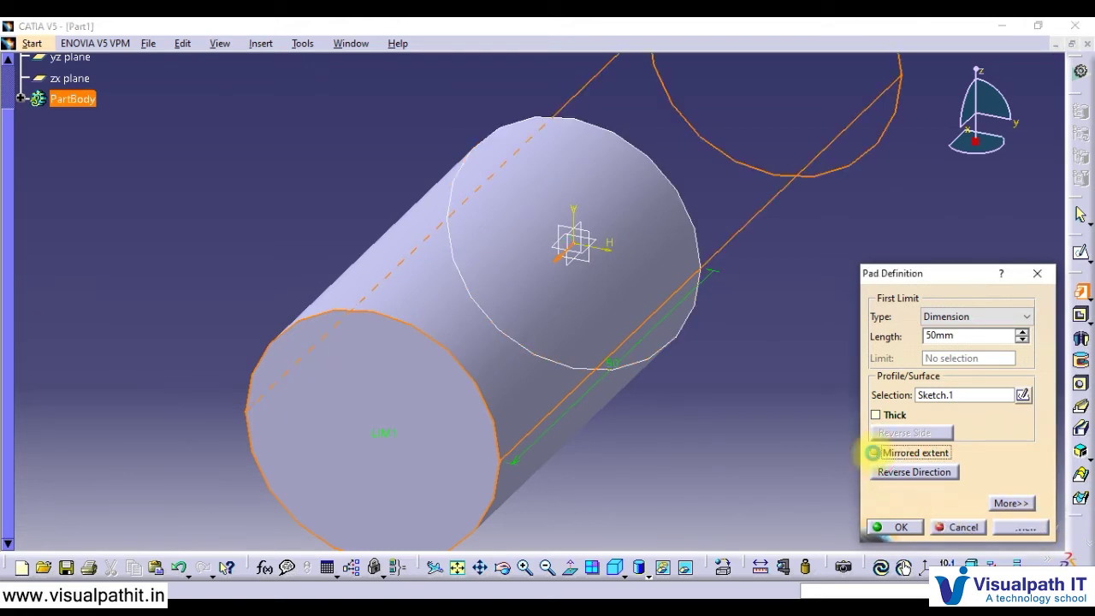
left_click(1019, 526)
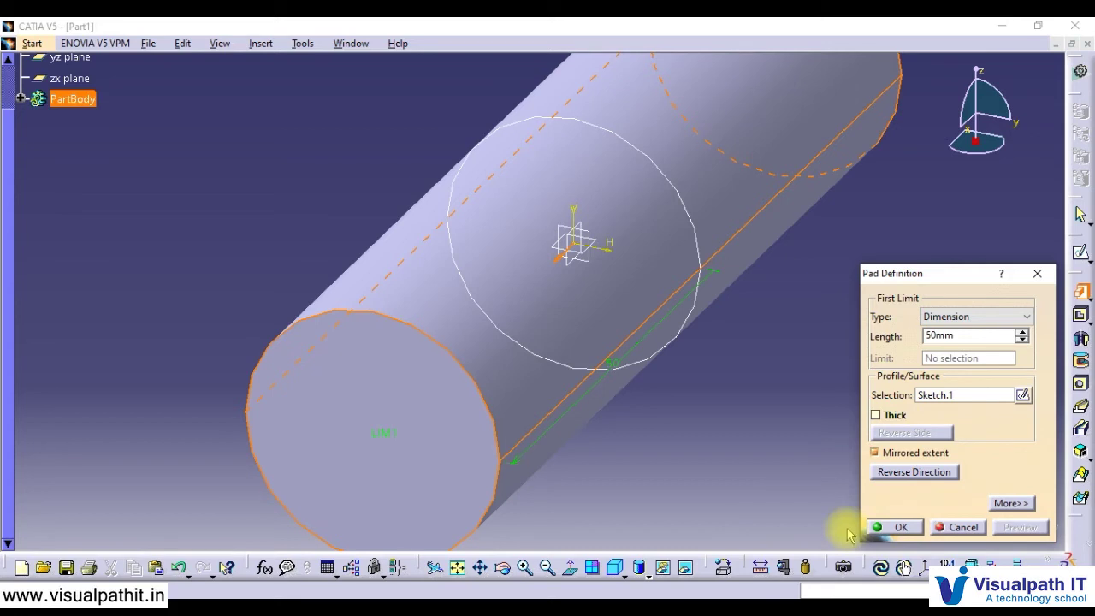
left_click(898, 527)
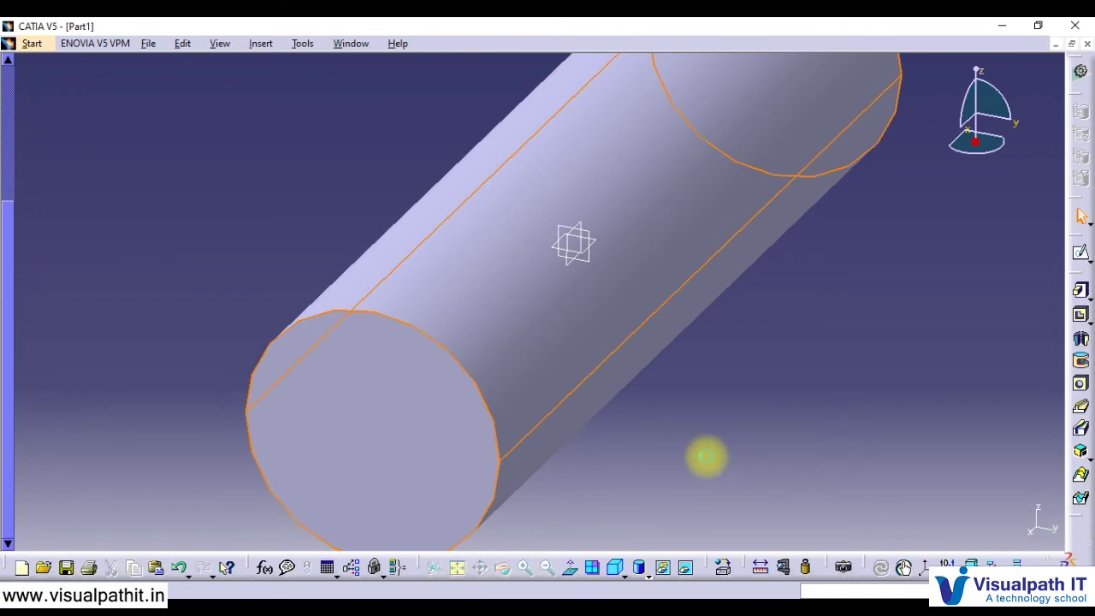
left_click(695, 438)
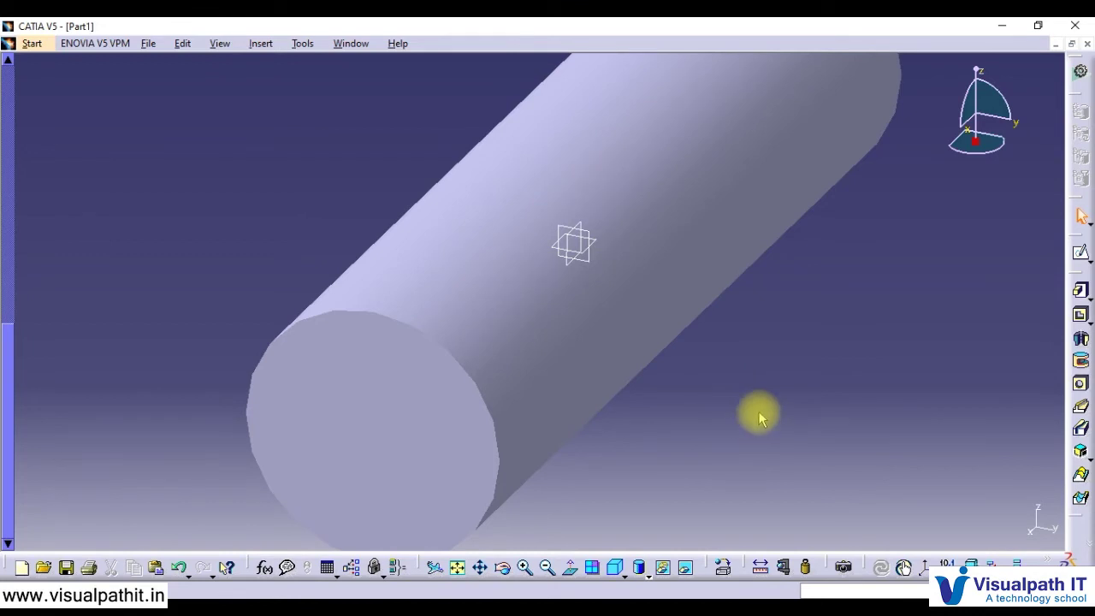
Examine the padded cylinder by panning, zooming and rotating the view around it
middle_click_drag(760, 418, 830, 448)
left_click_drag(832, 449, 817, 426)
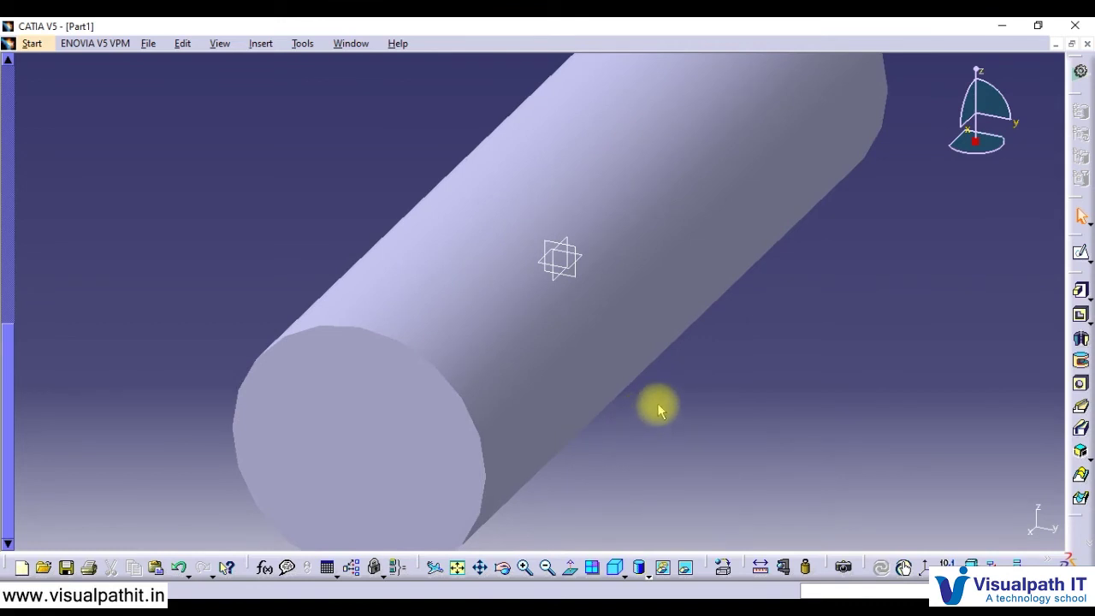
middle_click_drag(658, 405, 810, 471)
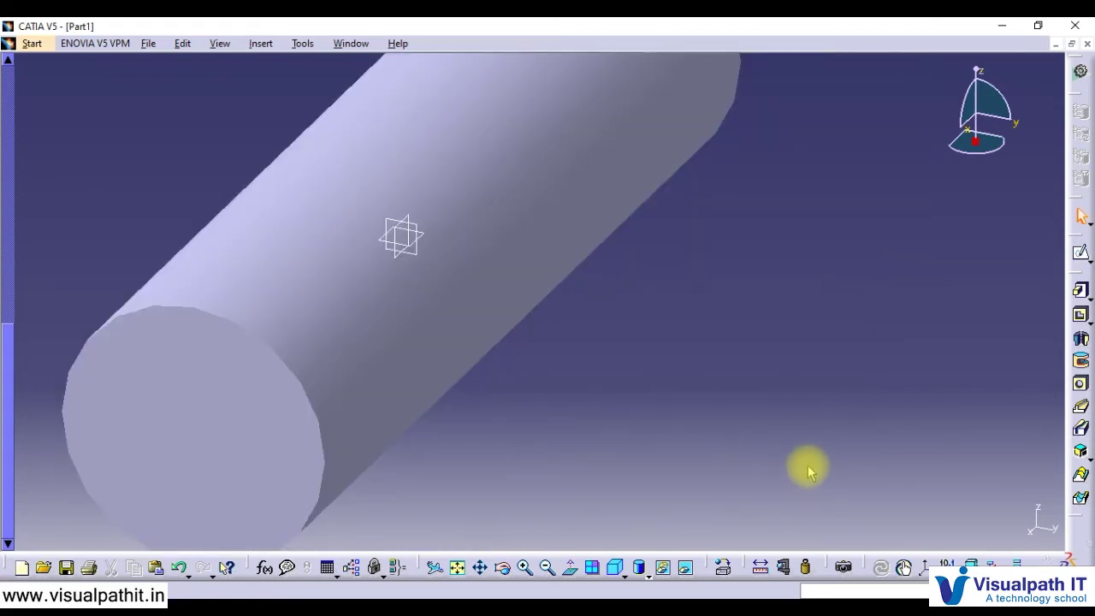
mouse_move(807, 464)
middle_mouse_down()
mouse_move(813, 305)
mouse_move(807, 377)
mouse_move(813, 419)
mouse_move(821, 396)
mouse_move(818, 479)
mouse_move(813, 307)
mouse_move(827, 390)
middle_mouse_up()
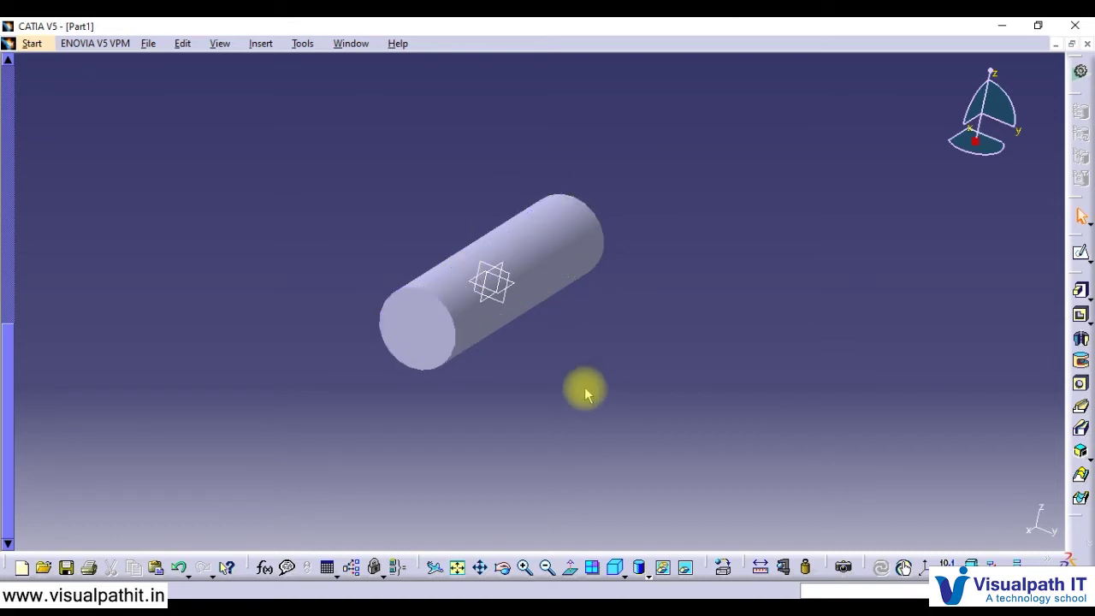
middle_click_drag(585, 388, 585, 388)
middle_click_drag(585, 389, 585, 388)
middle_click_drag(585, 394, 508, 366)
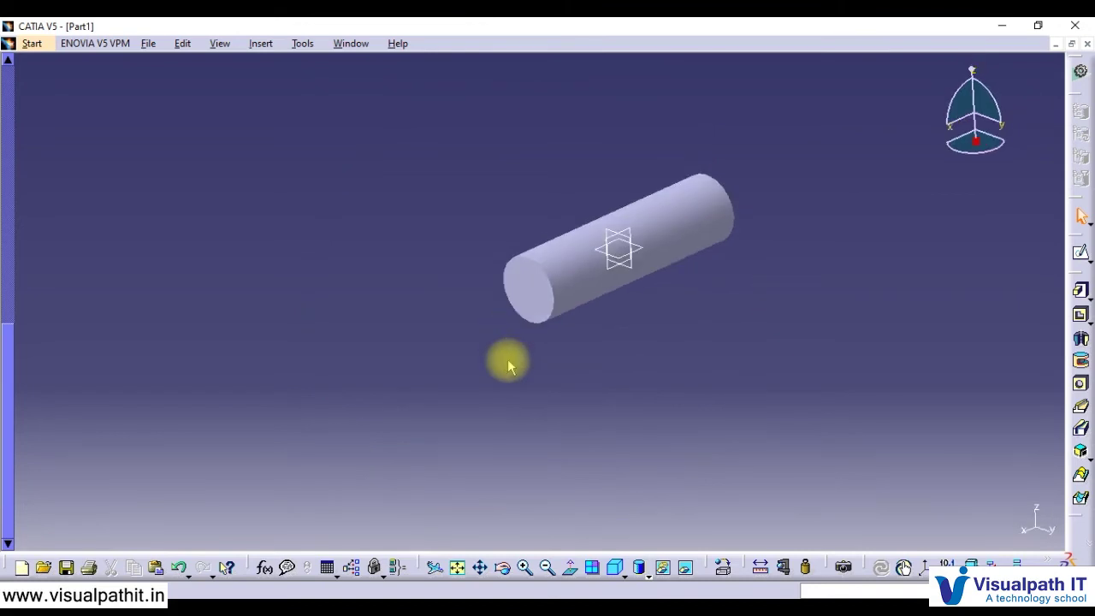
middle_click_drag(630, 286, 609, 340)
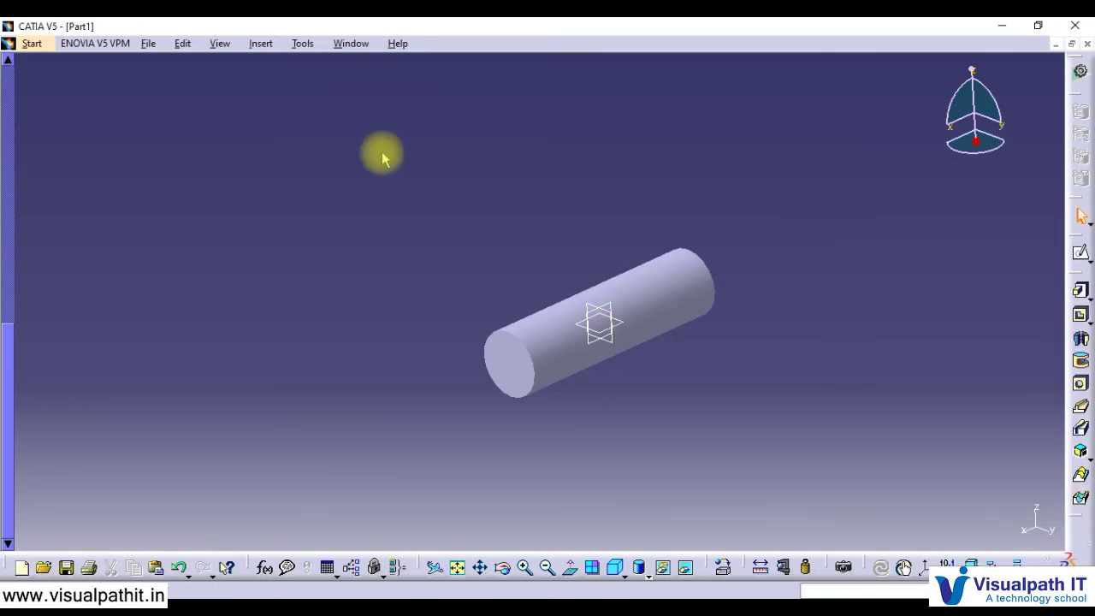
Examine the insertable sketch-based, dress-up, surface-based, transformation, Boolean, advanced dress-up and knowledge template commands
left_click(261, 43)
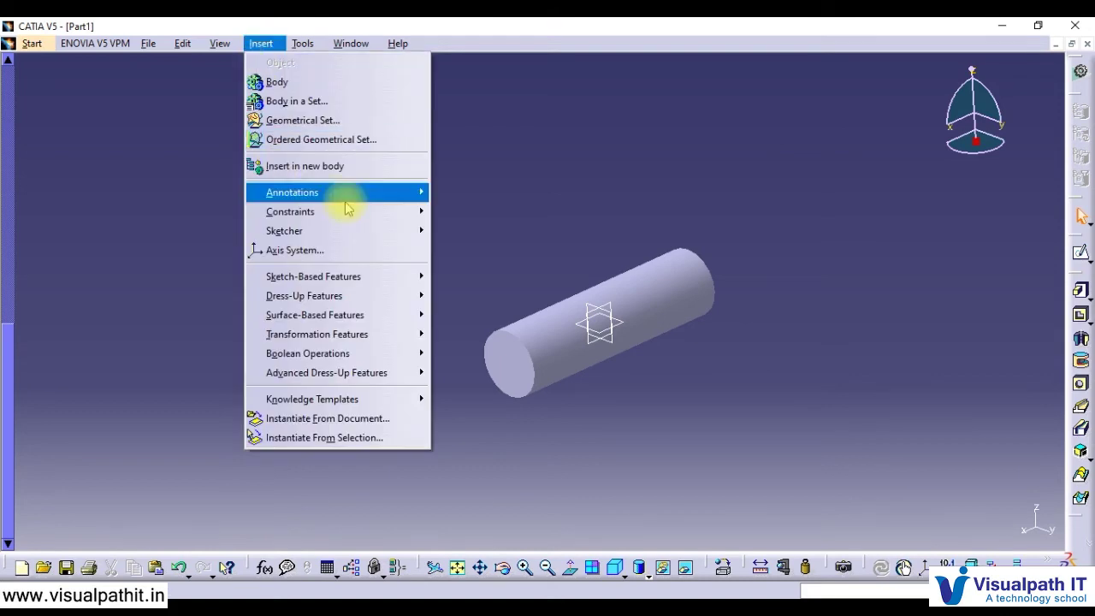
mouse_move(379, 282)
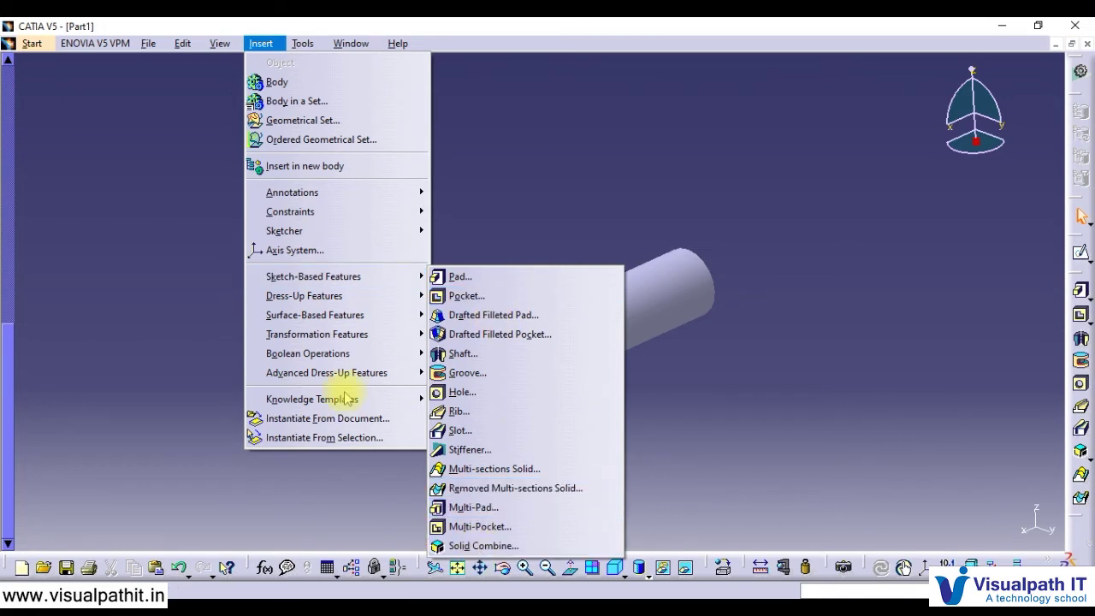
mouse_move(425, 304)
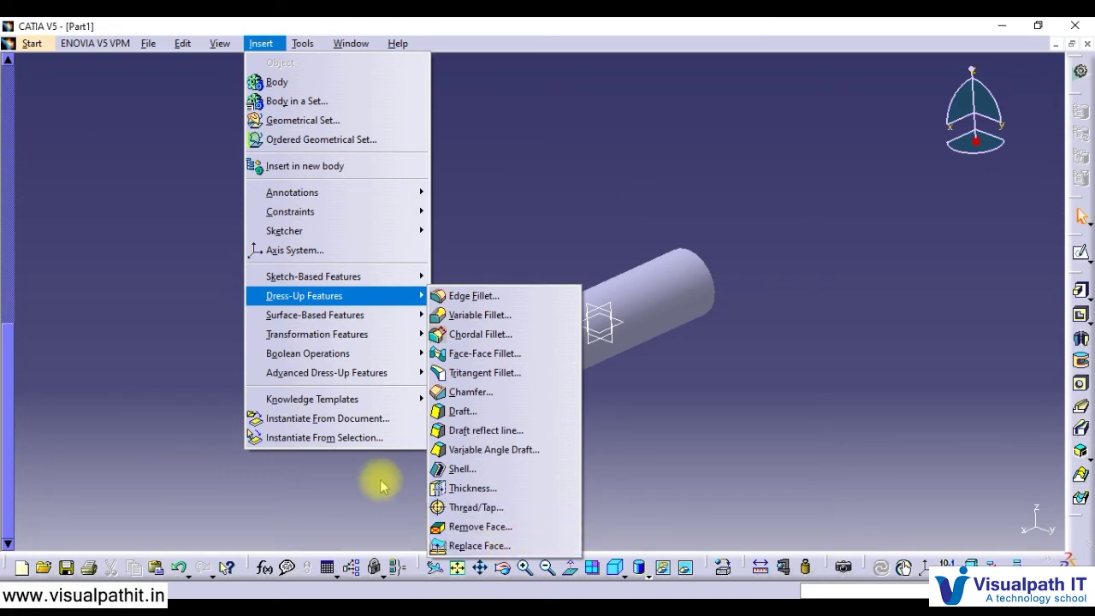
mouse_move(395, 319)
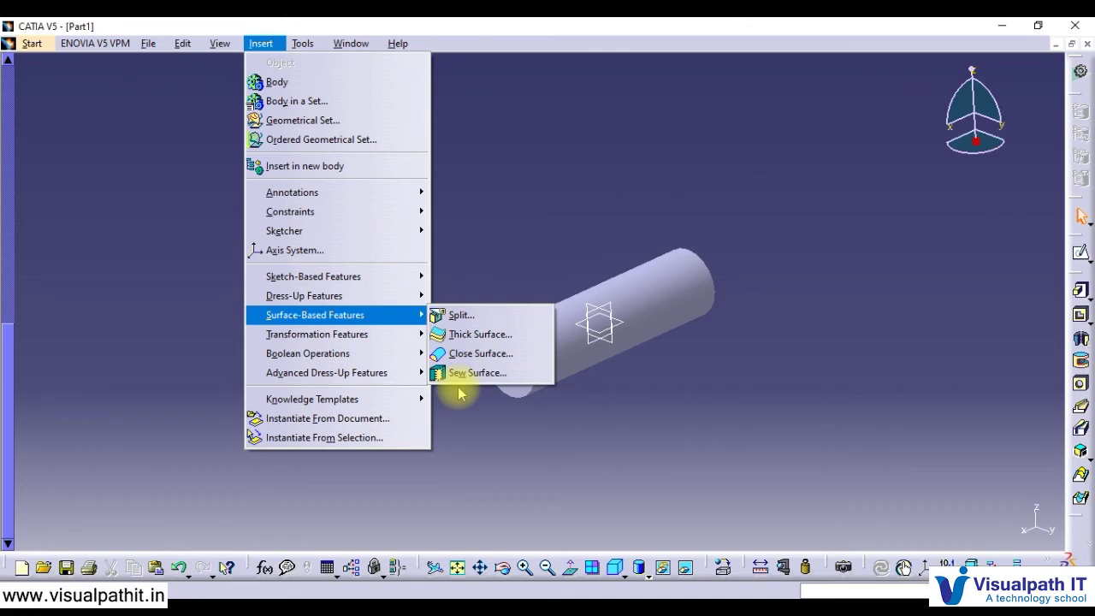
mouse_move(408, 343)
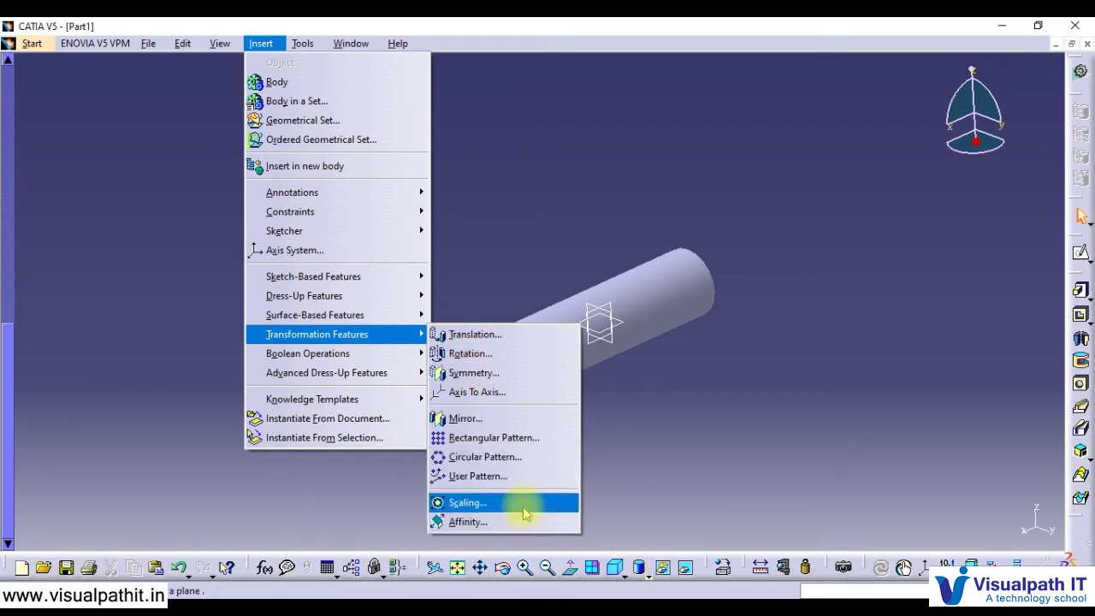
left_click(691, 441)
left_click(256, 47)
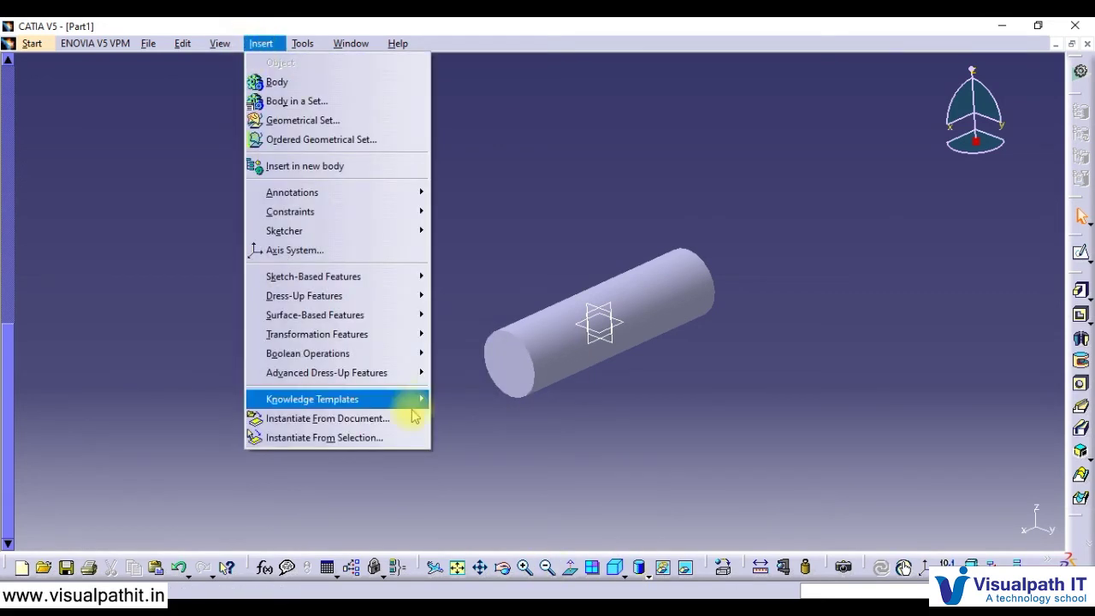
mouse_move(421, 363)
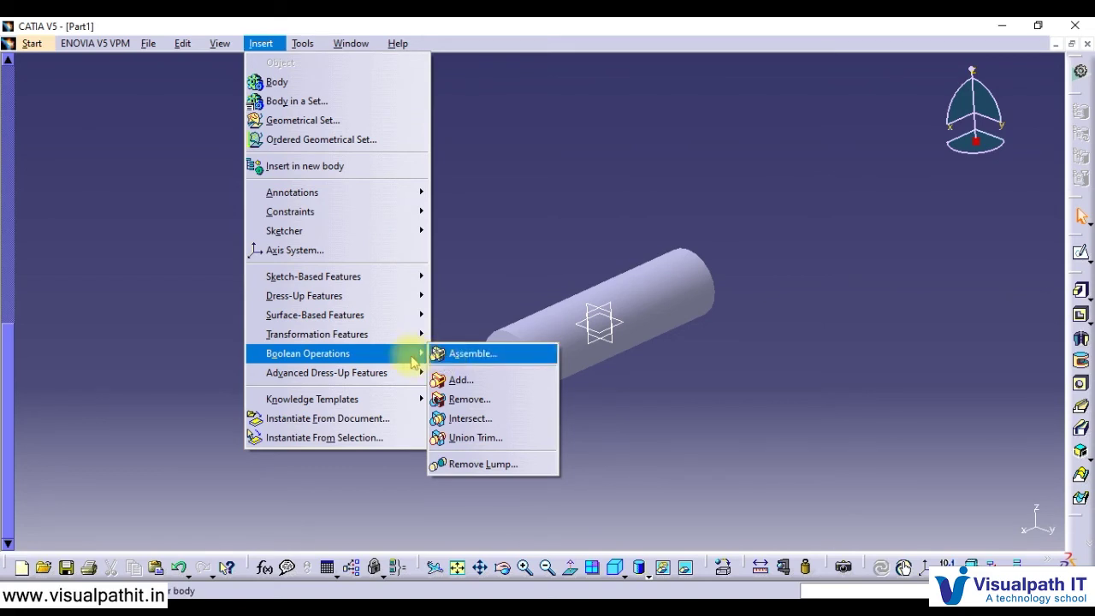
mouse_move(398, 373)
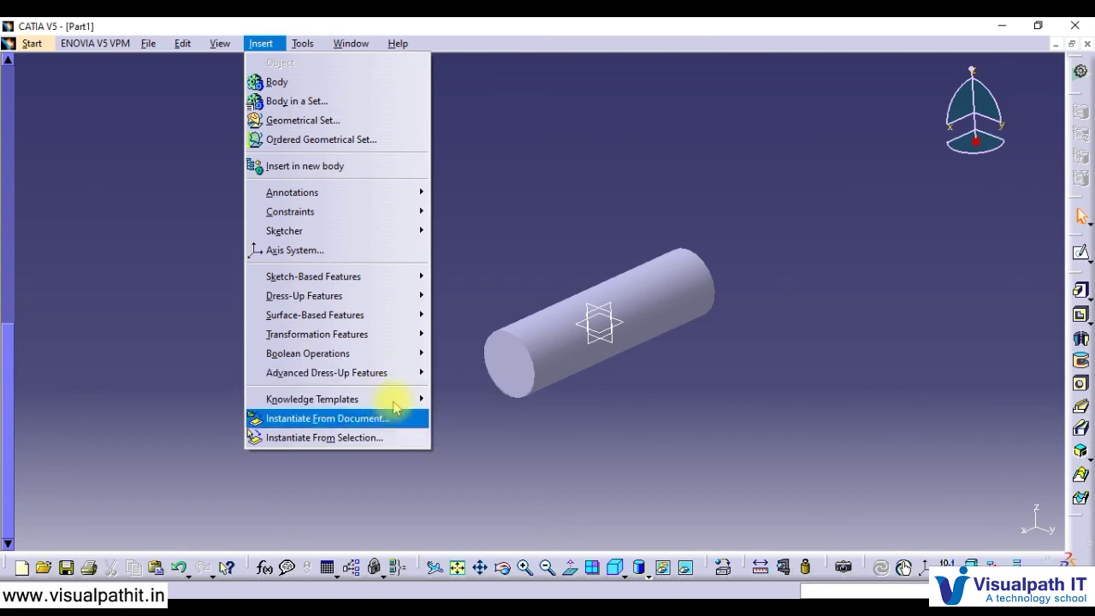
mouse_move(402, 403)
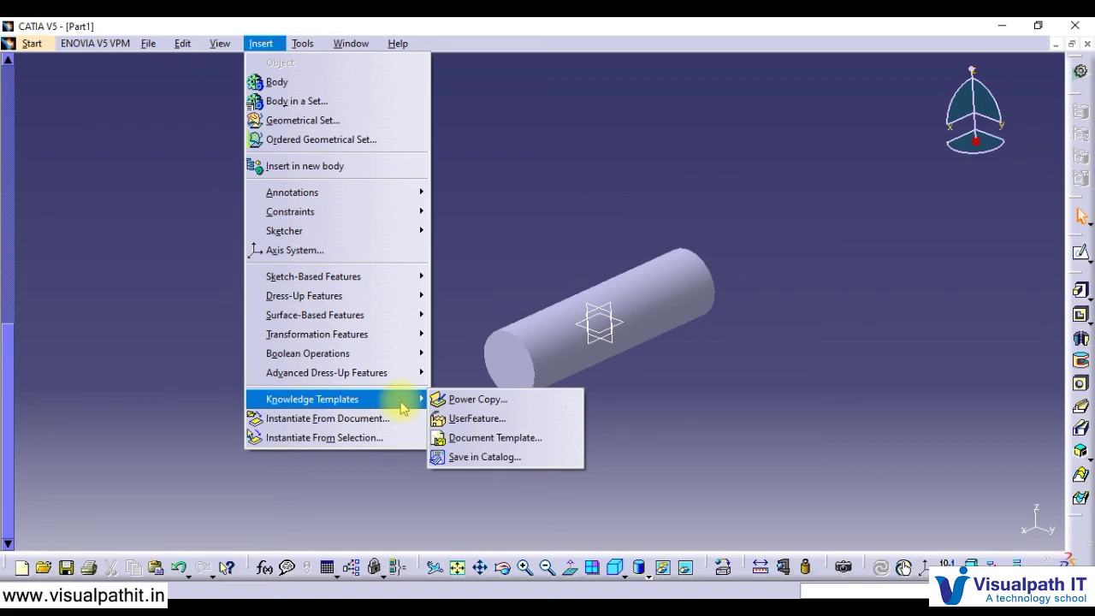
Examine the tool commands for images, macros, showing and hiding elements, and the in-work object
mouse_move(321, 81)
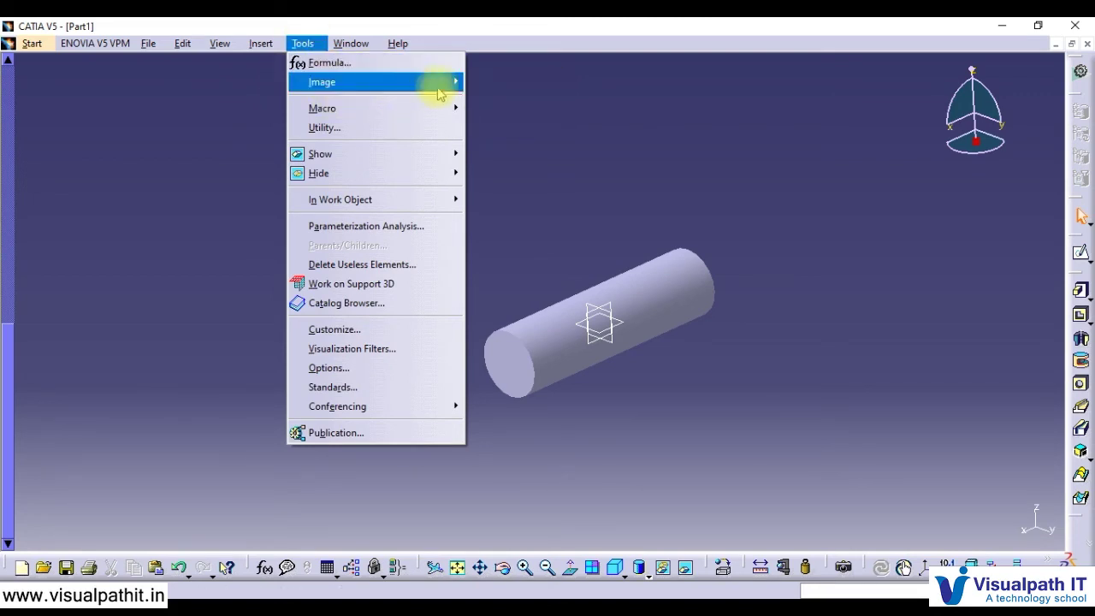
mouse_move(455, 108)
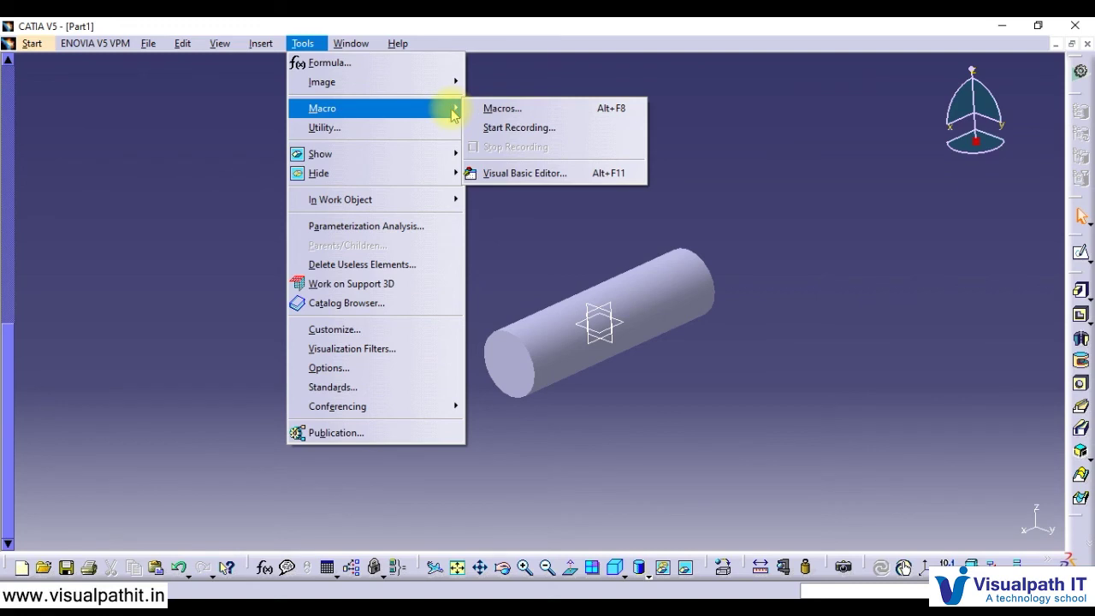
mouse_move(449, 153)
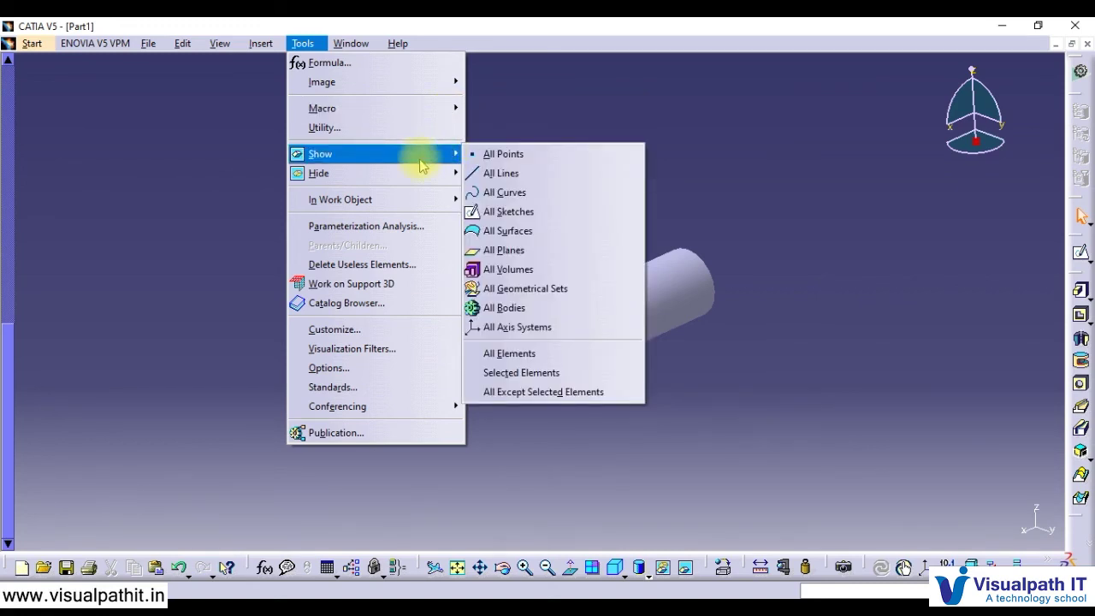
mouse_move(303, 43)
mouse_move(360, 120)
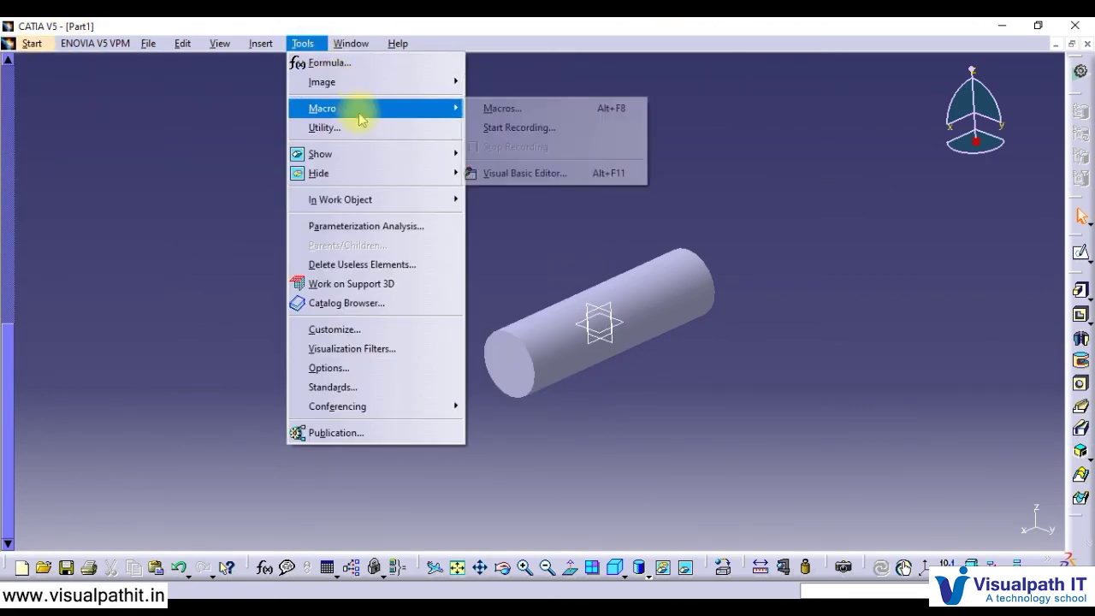
mouse_move(356, 158)
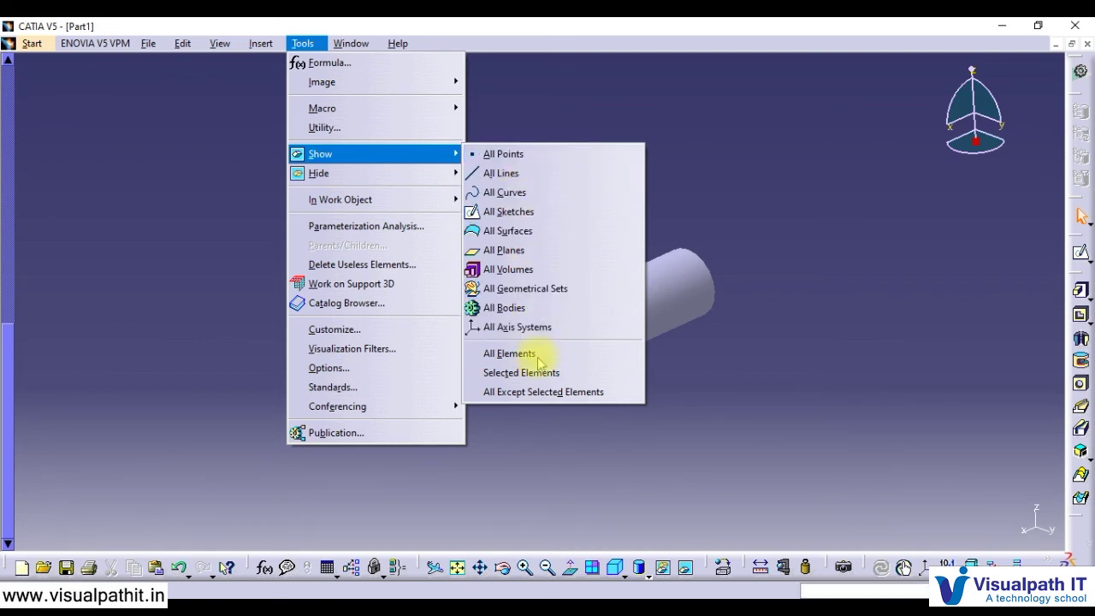
mouse_move(440, 181)
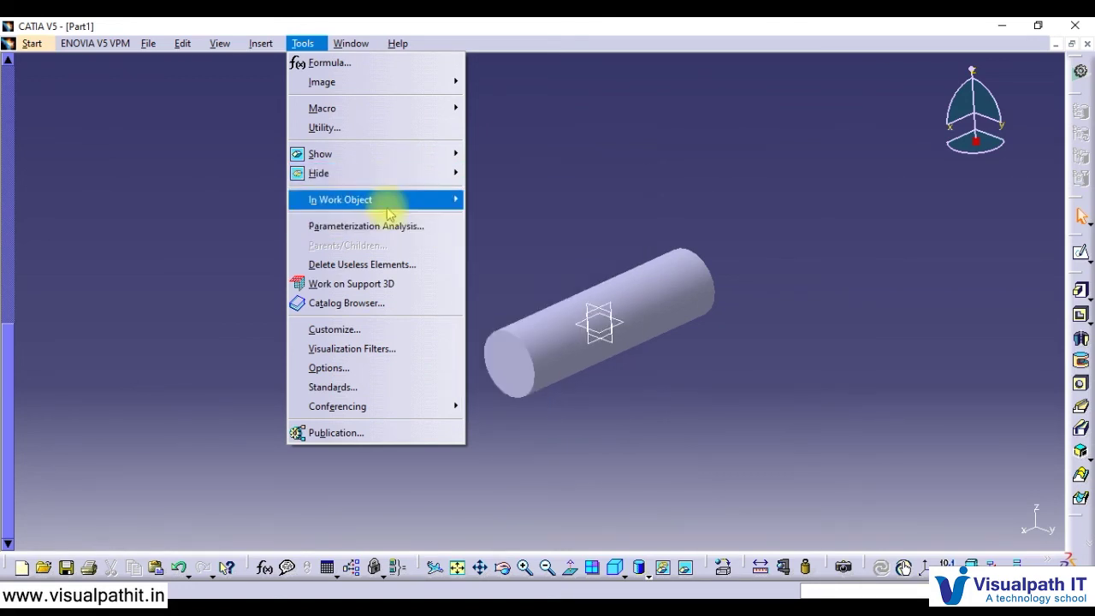
mouse_move(389, 213)
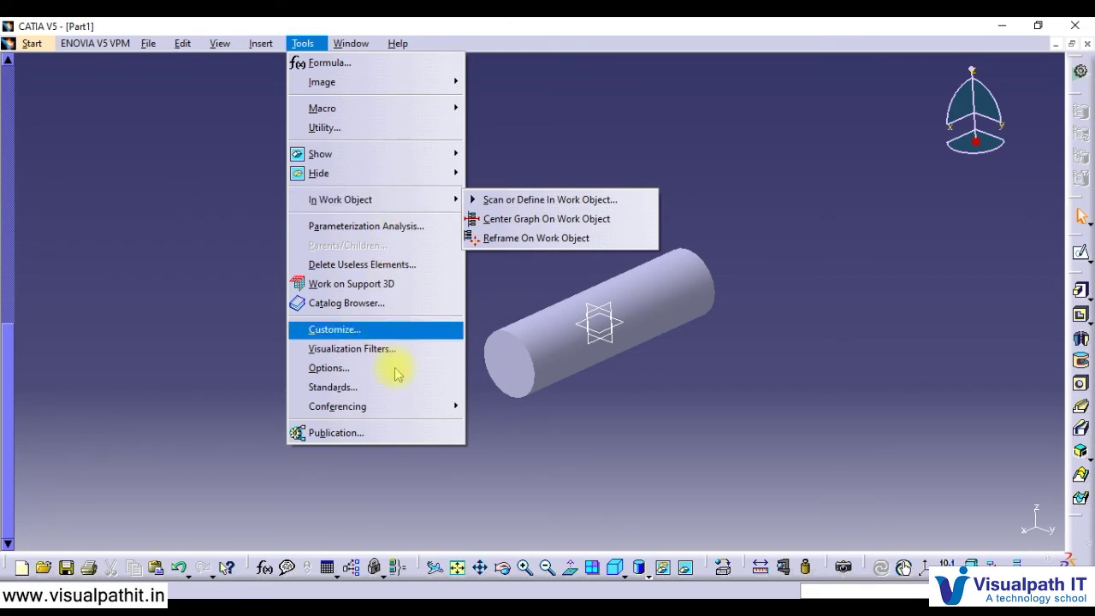
left_click(837, 504)
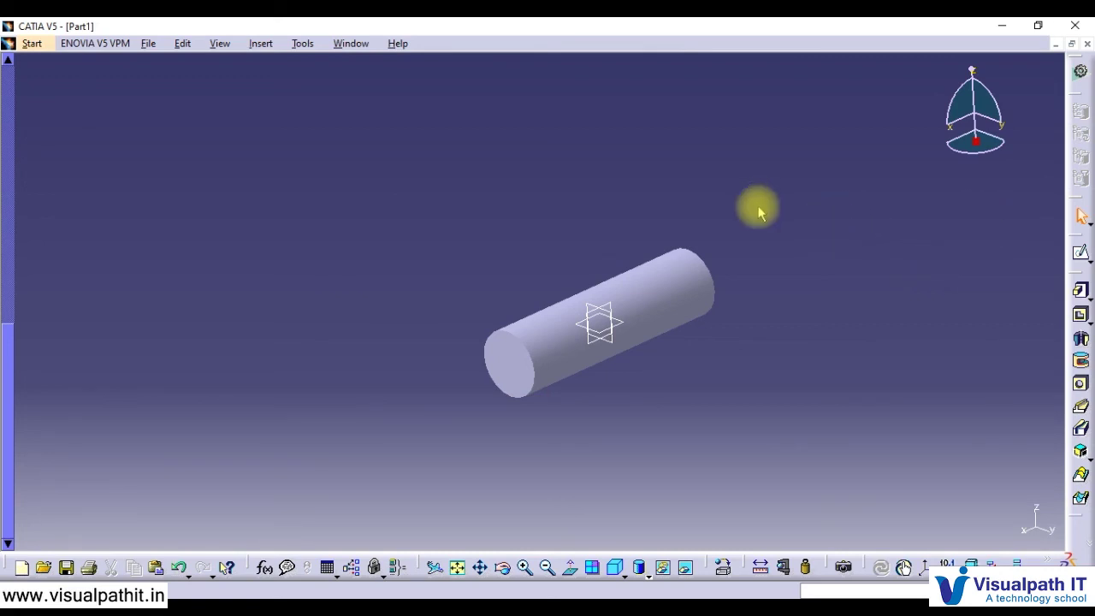
Examine the full list of toolbars that can be displayed in Part Design, from Standard to the end and back
right_click(1079, 530)
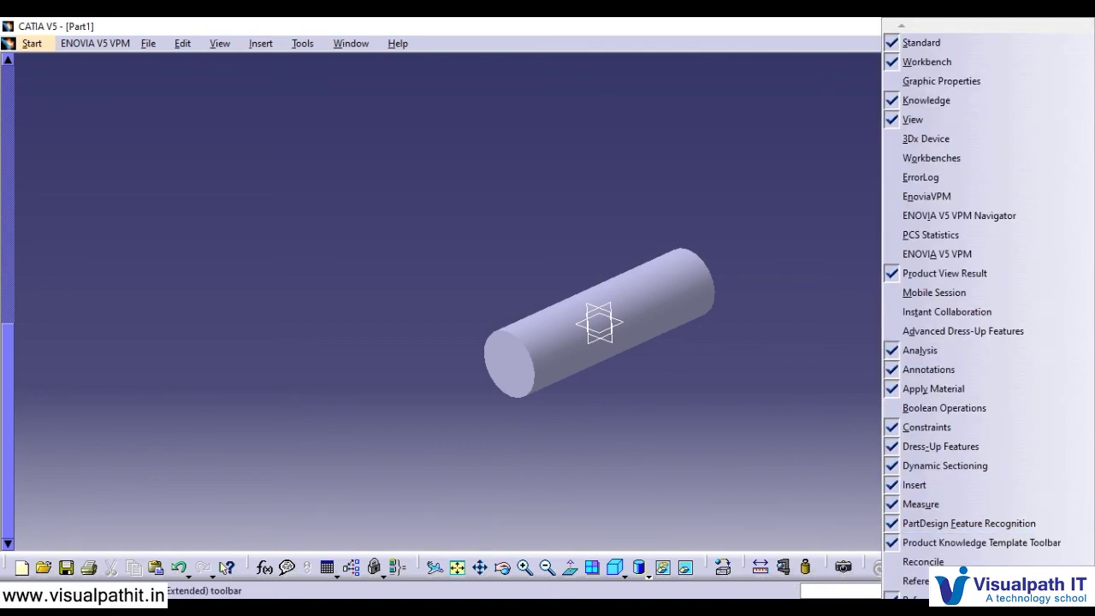
scroll(988, 317, "down", 9)
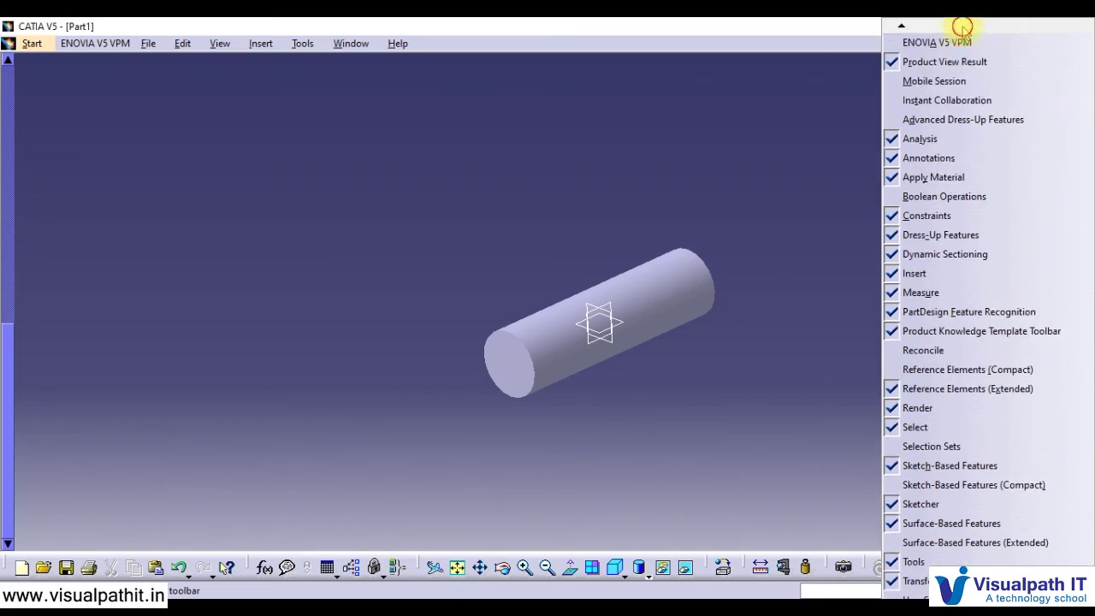
left_click(964, 31)
left_click(964, 30)
left_click(964, 30)
left_click(964, 30)
left_click(964, 30)
left_click(964, 30)
left_click(964, 30)
left_click(964, 30)
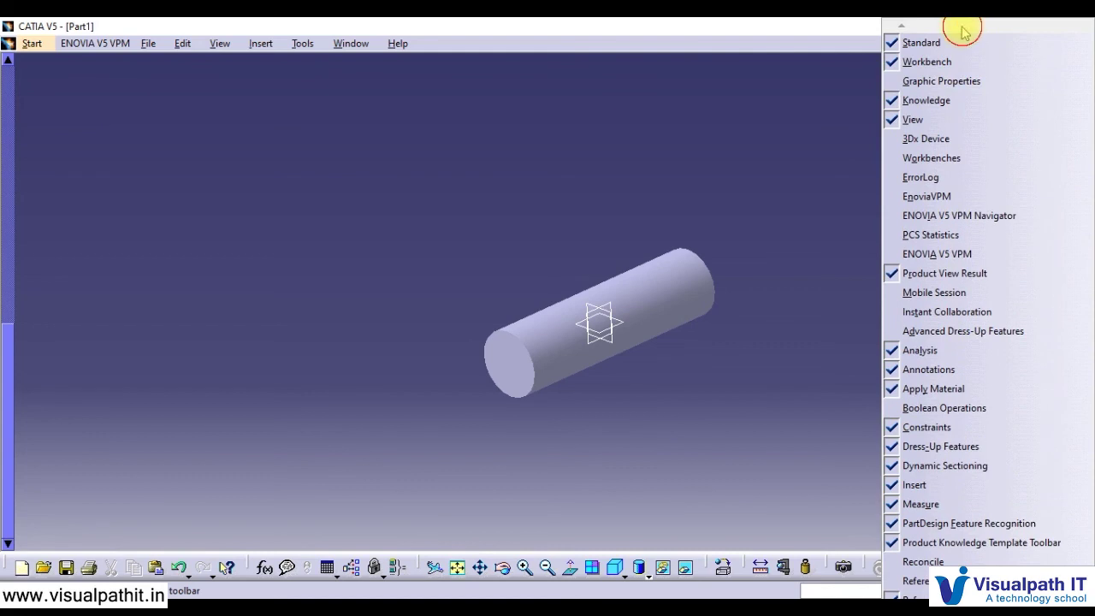
Display the Graphic Properties toolbar and hide it again
left_click(984, 90)
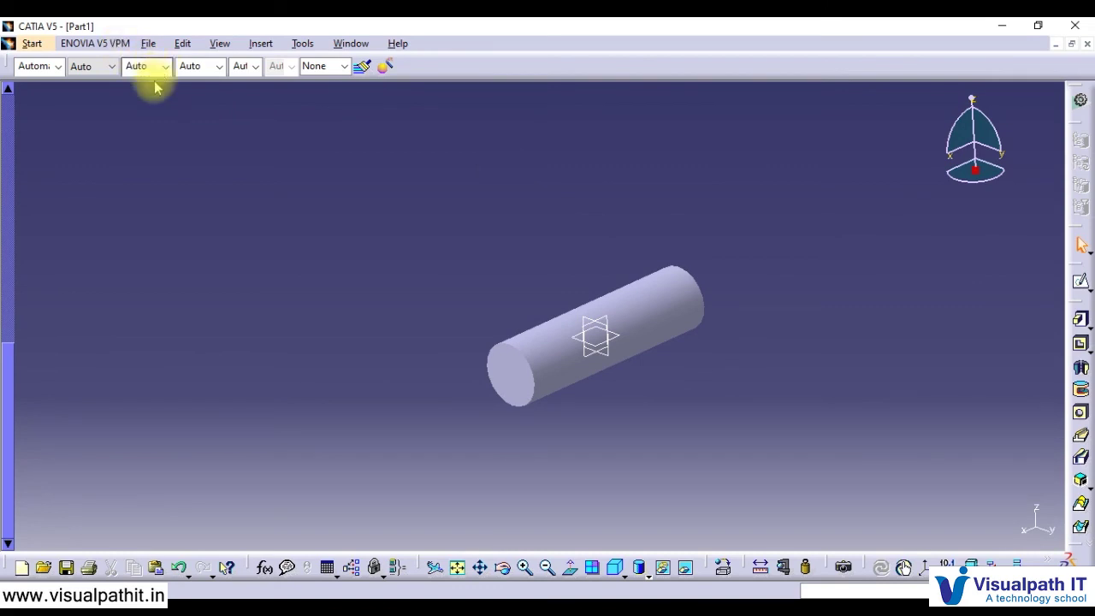
right_click(694, 68)
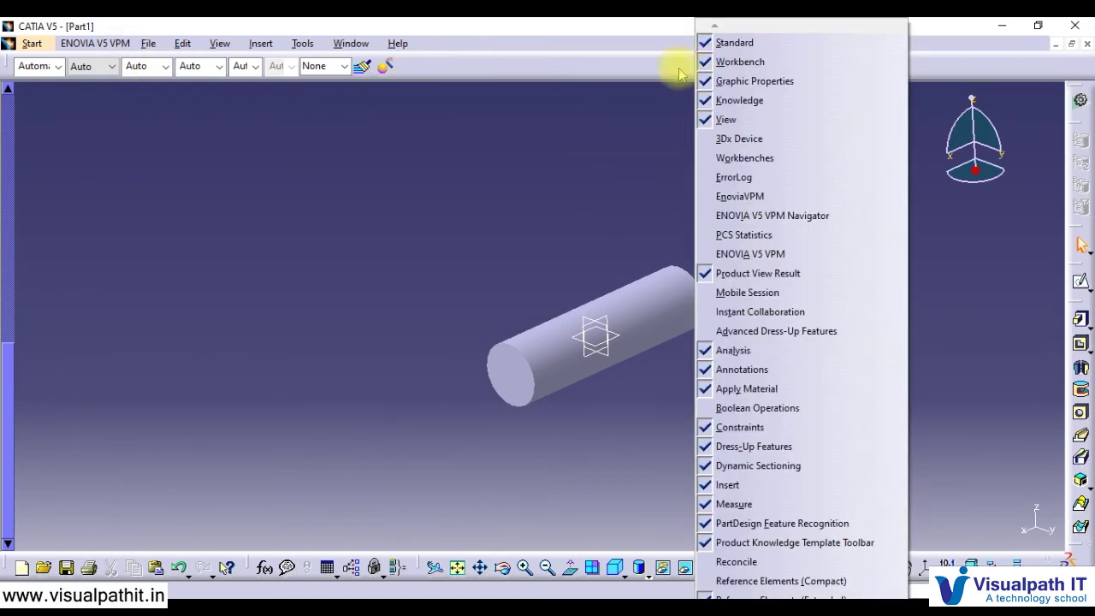
left_click(727, 80)
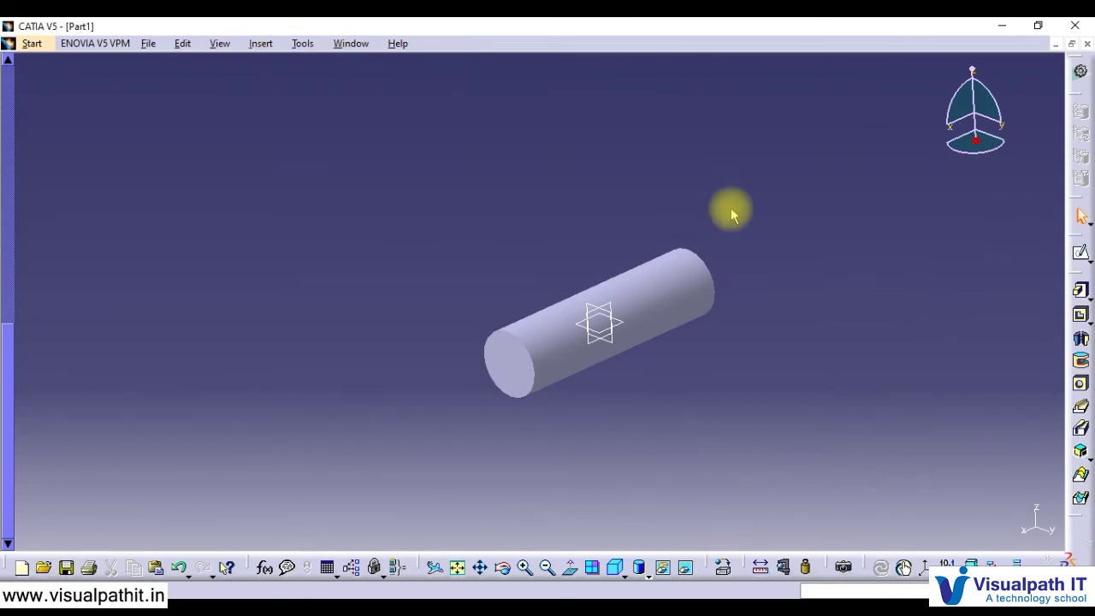